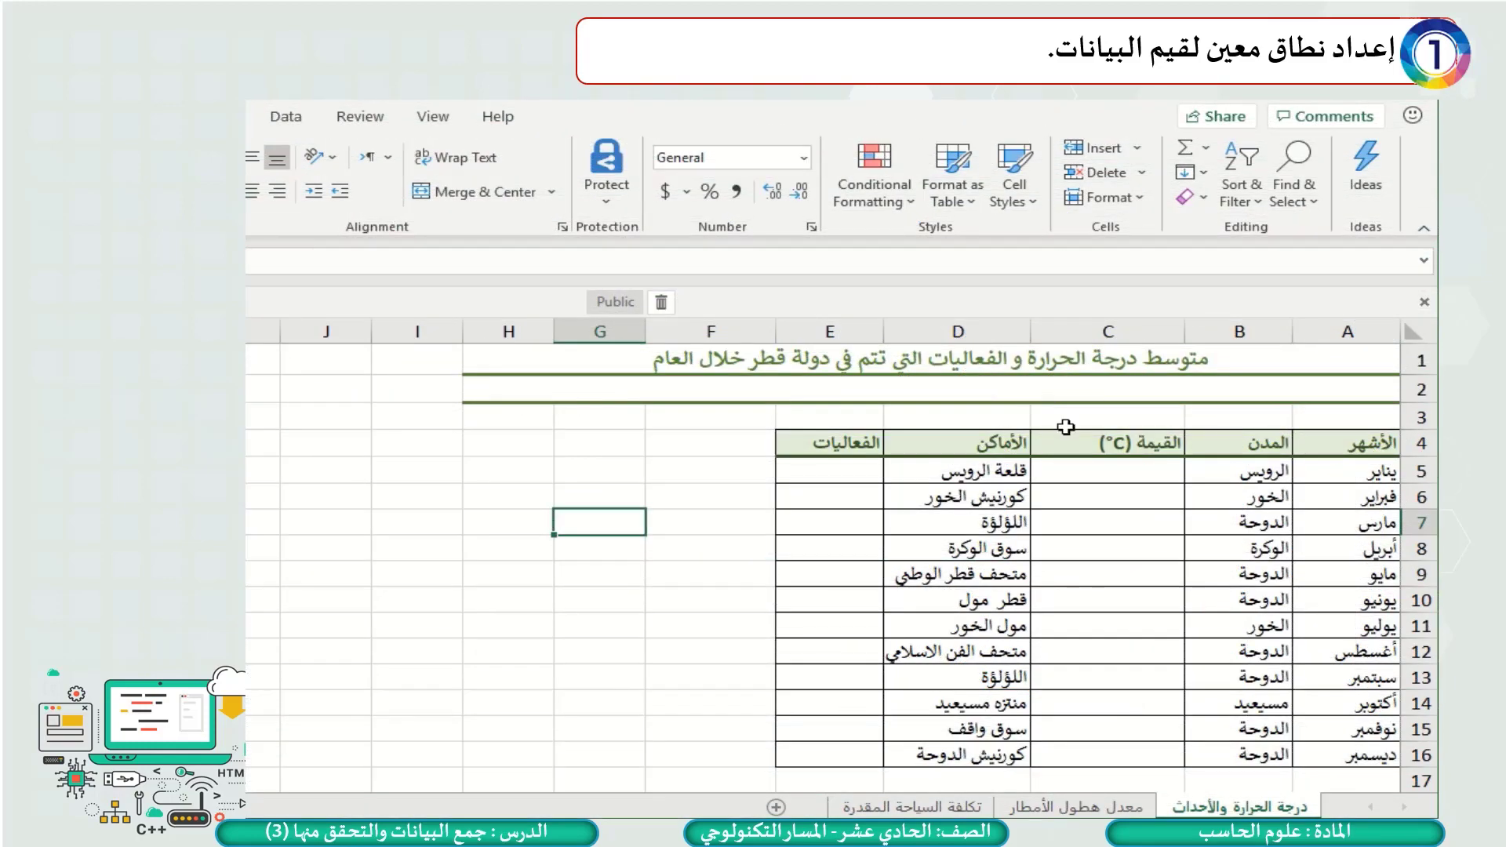
- Start a custom data validation rule for cell C5 with Ignore blank turned off
{"action": "left_click", "coordinate": [1108, 475]}
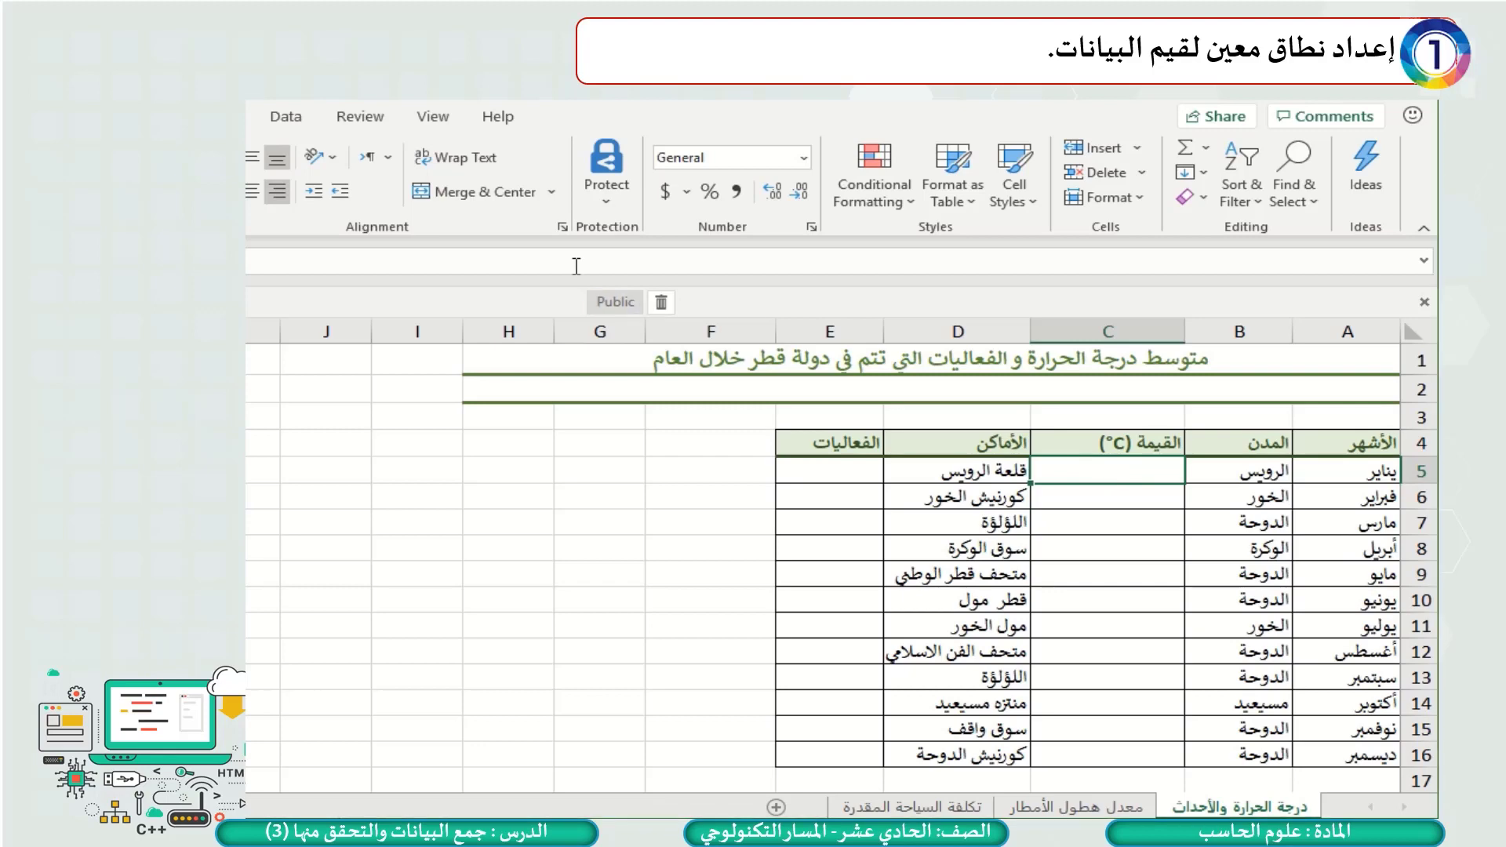
{"action": "left_click", "coordinate": [287, 116]}
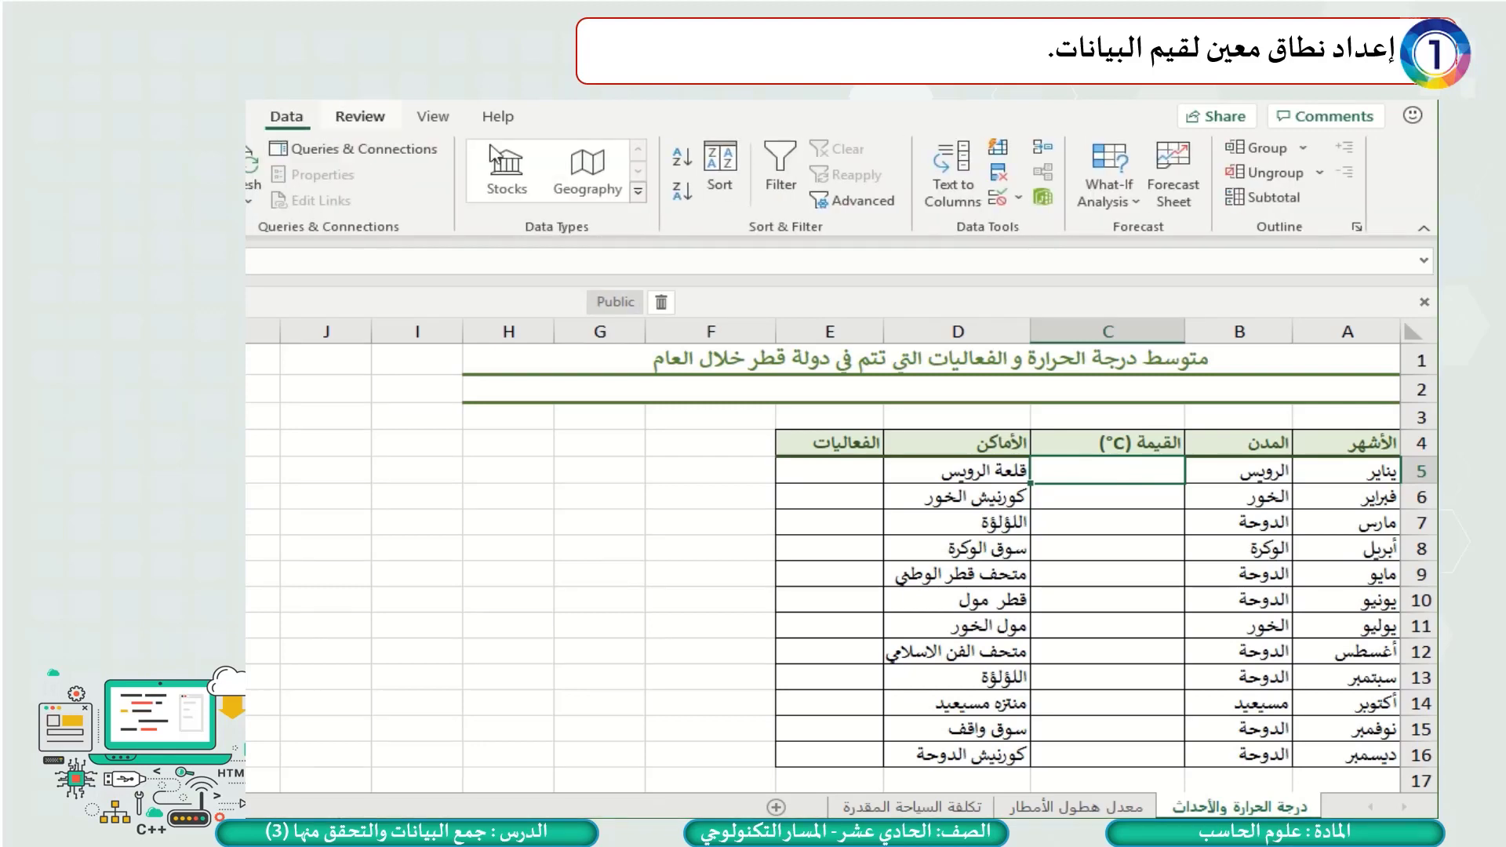
{"action": "left_click", "coordinate": [1019, 197]}
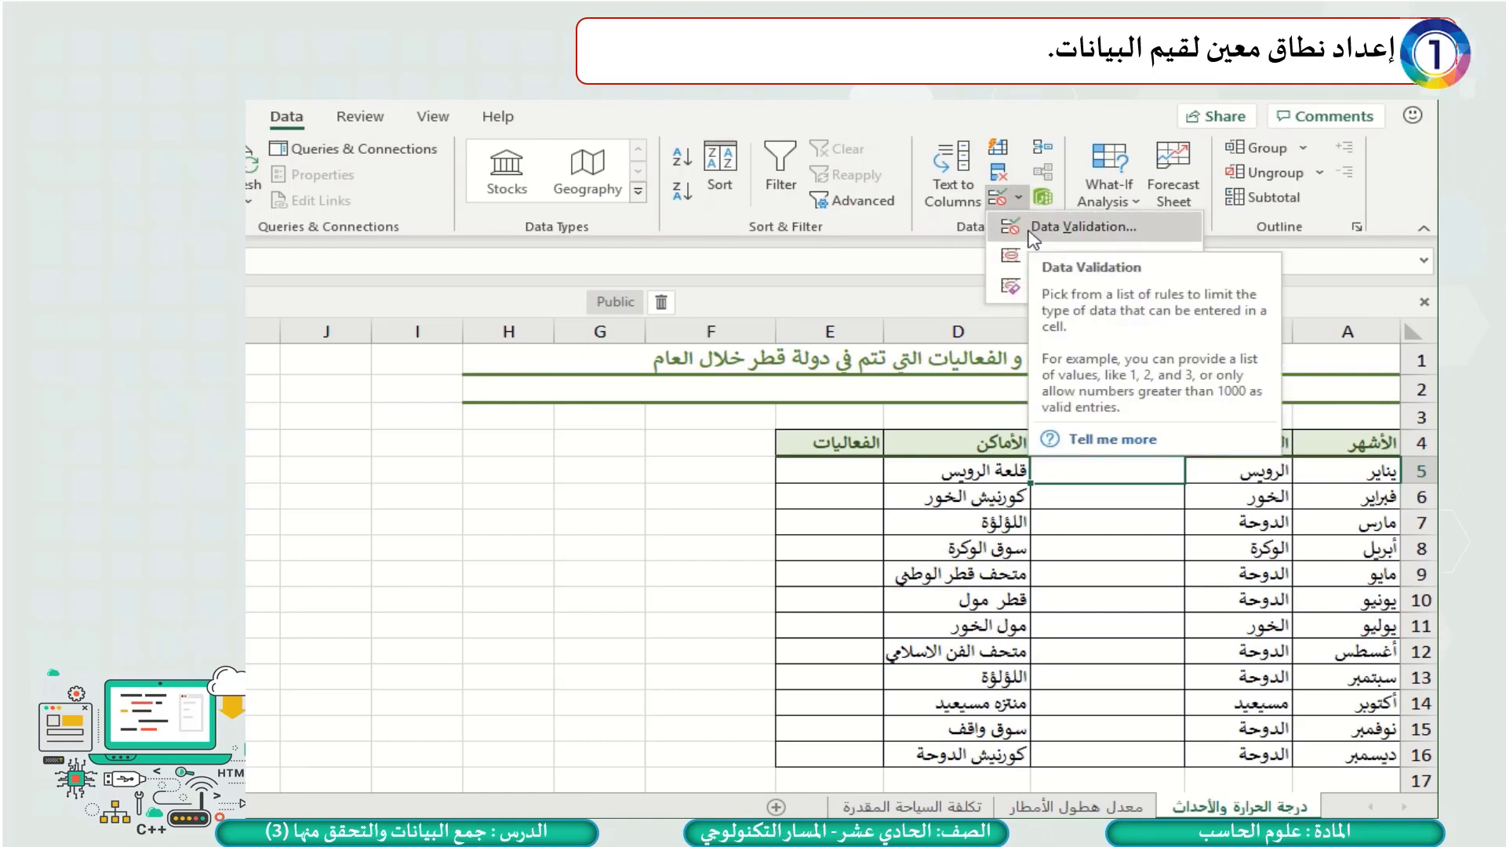
{"action": "left_click", "coordinate": [1084, 227]}
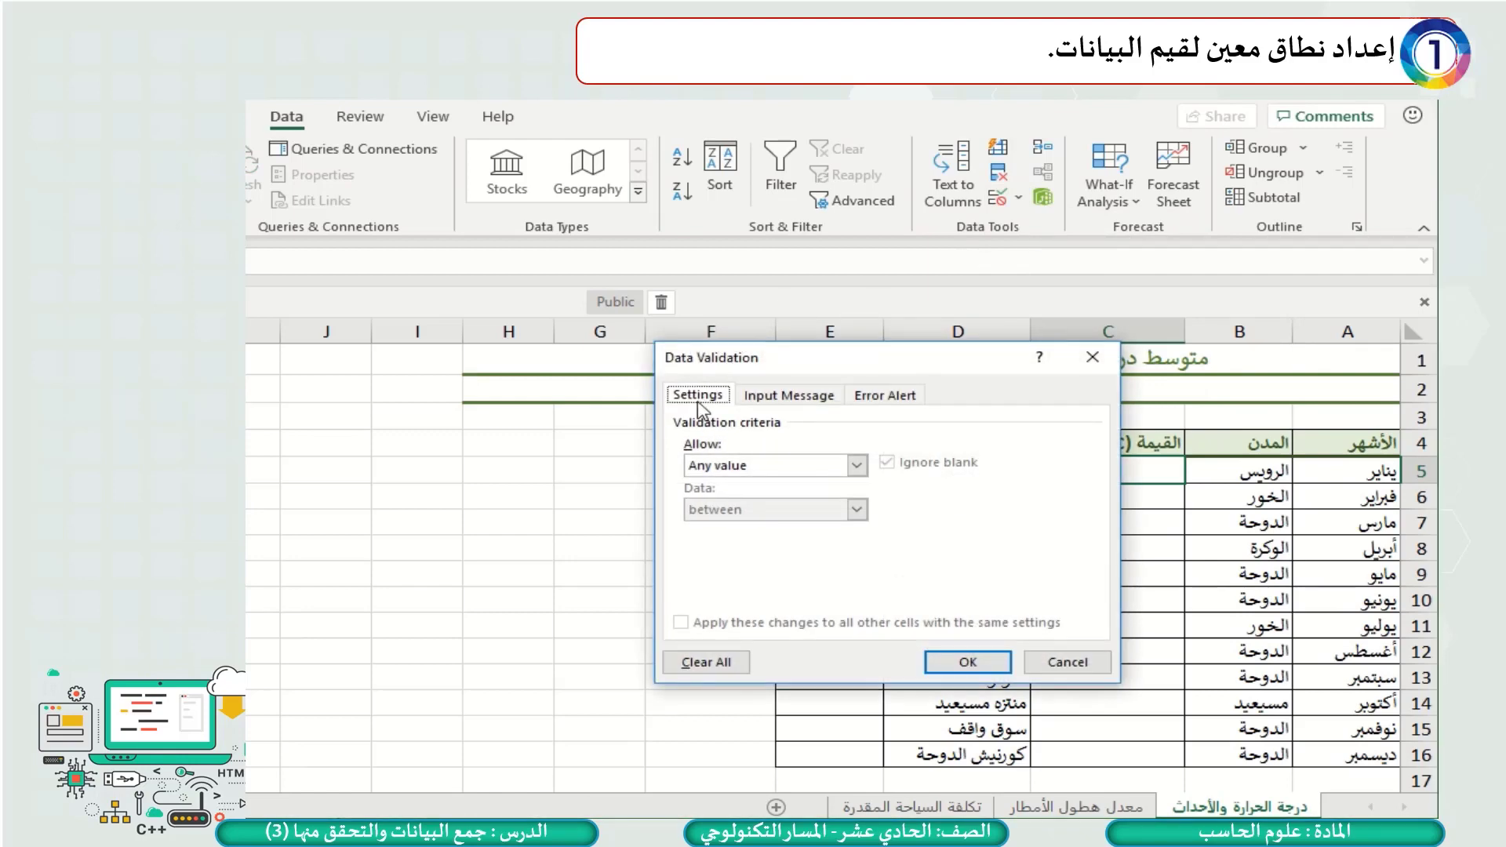
{"action": "left_click", "coordinate": [857, 467]}
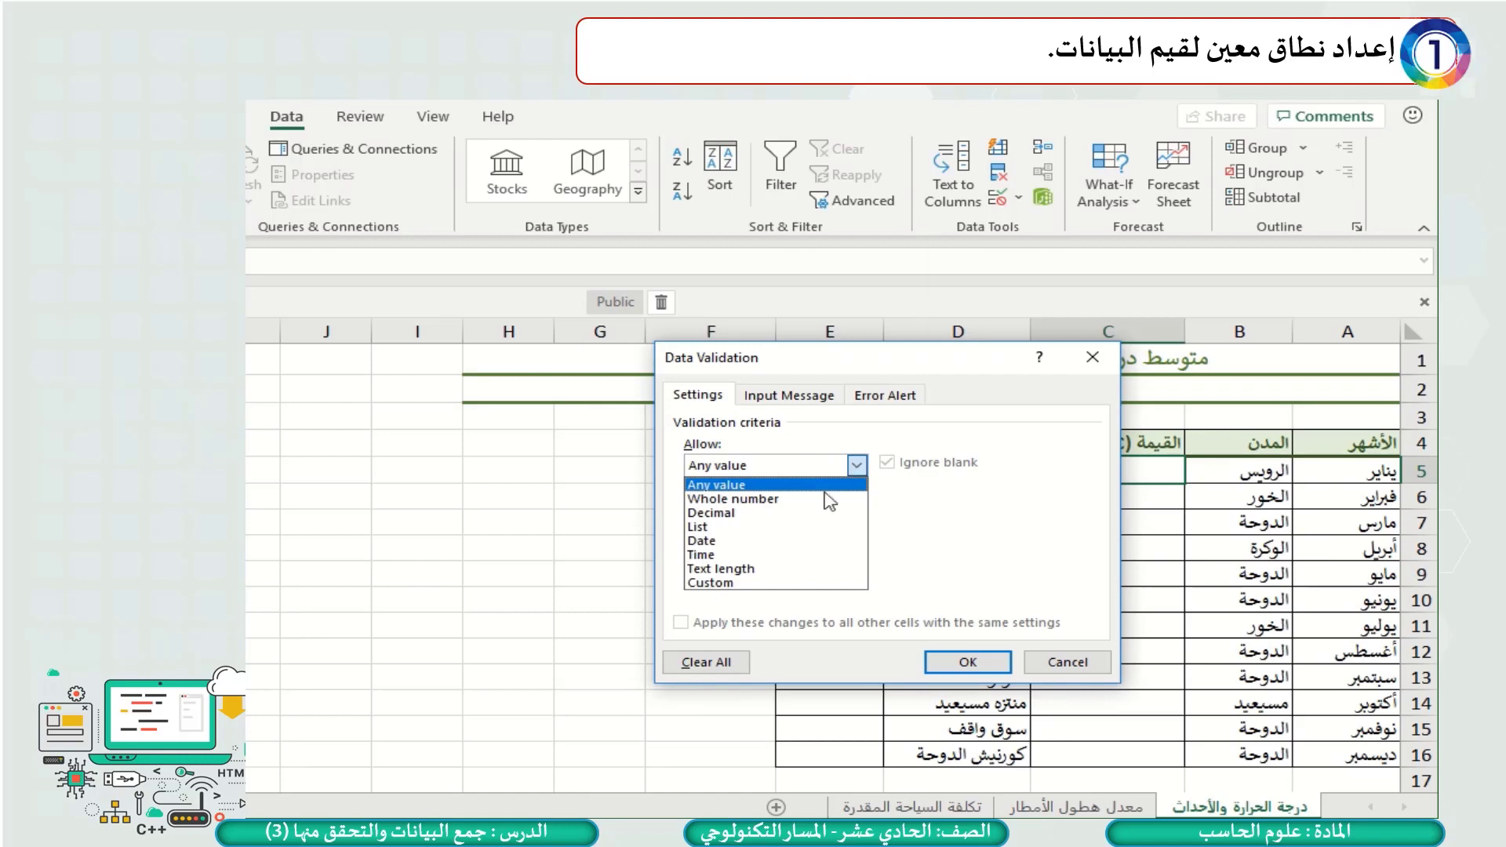
{"action": "left_click", "coordinate": [778, 583]}
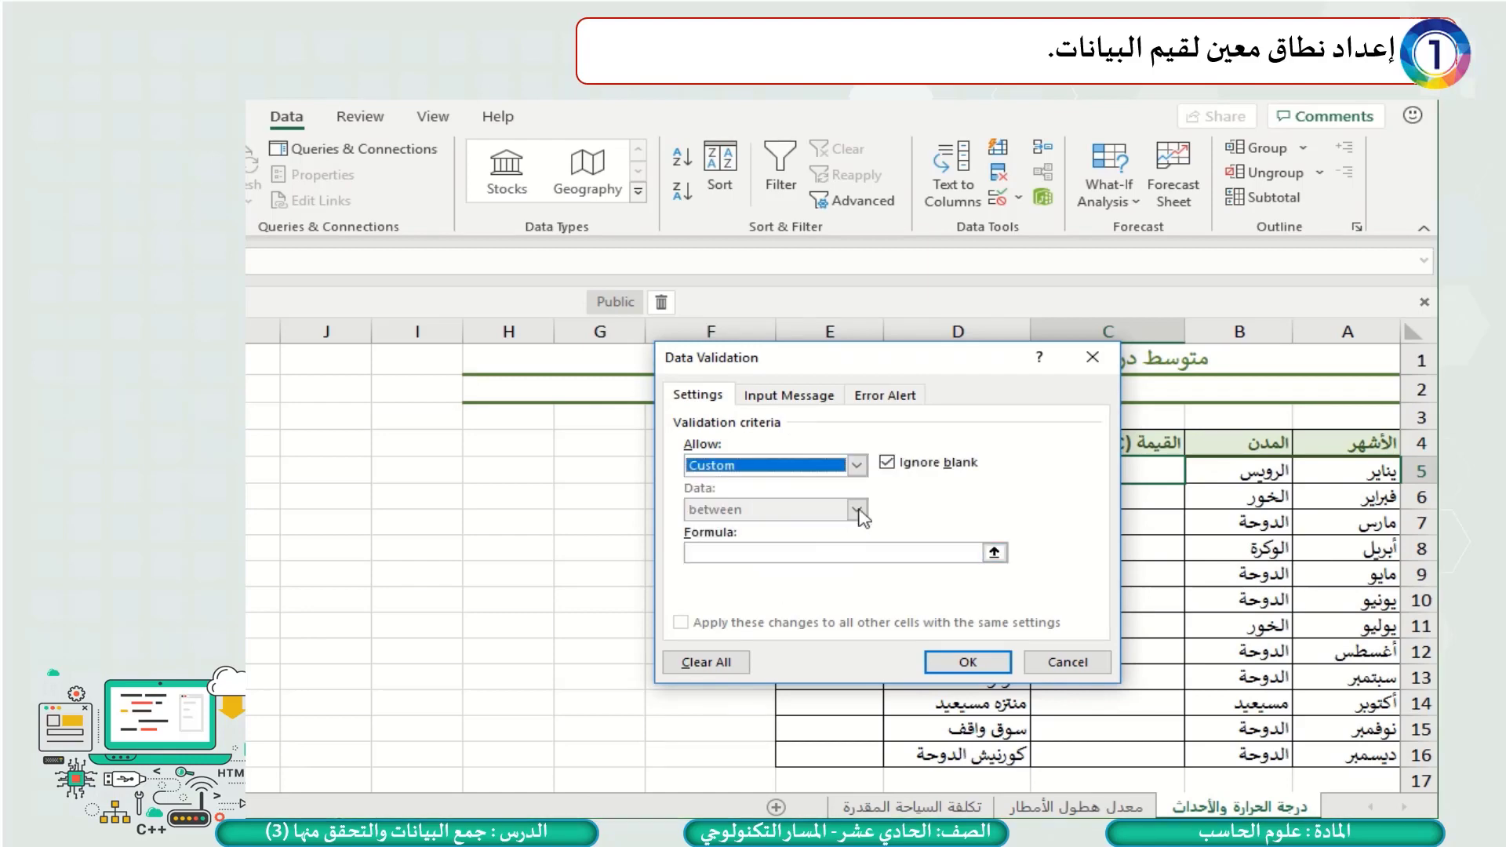
{"action": "left_click", "coordinate": [887, 464]}
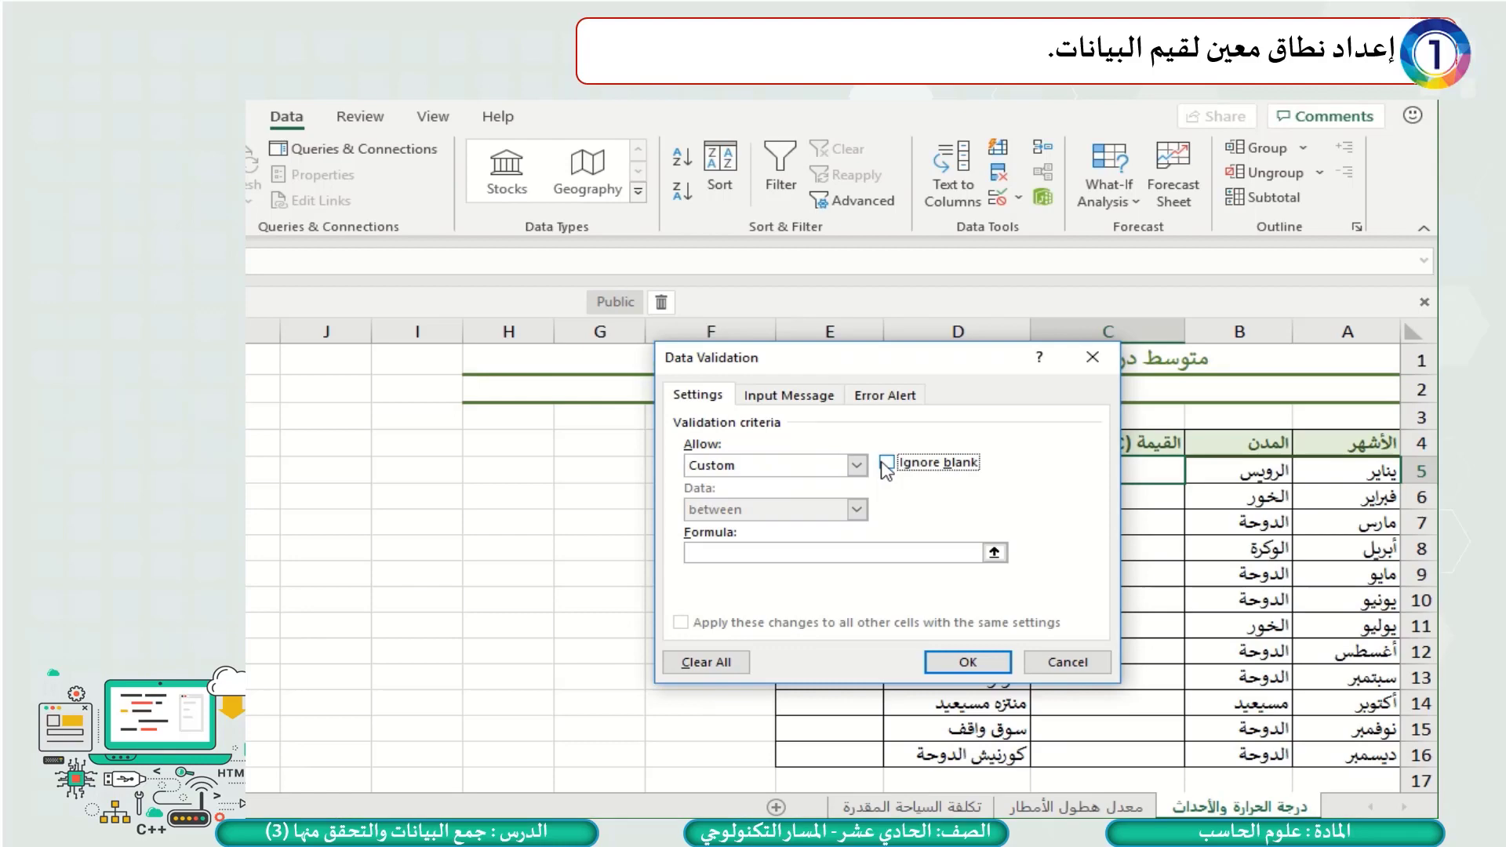
- Enter =AND(C5>=17.4, C5<=35.3) as the validation formula
{"action": "left_click", "coordinate": [721, 554]}
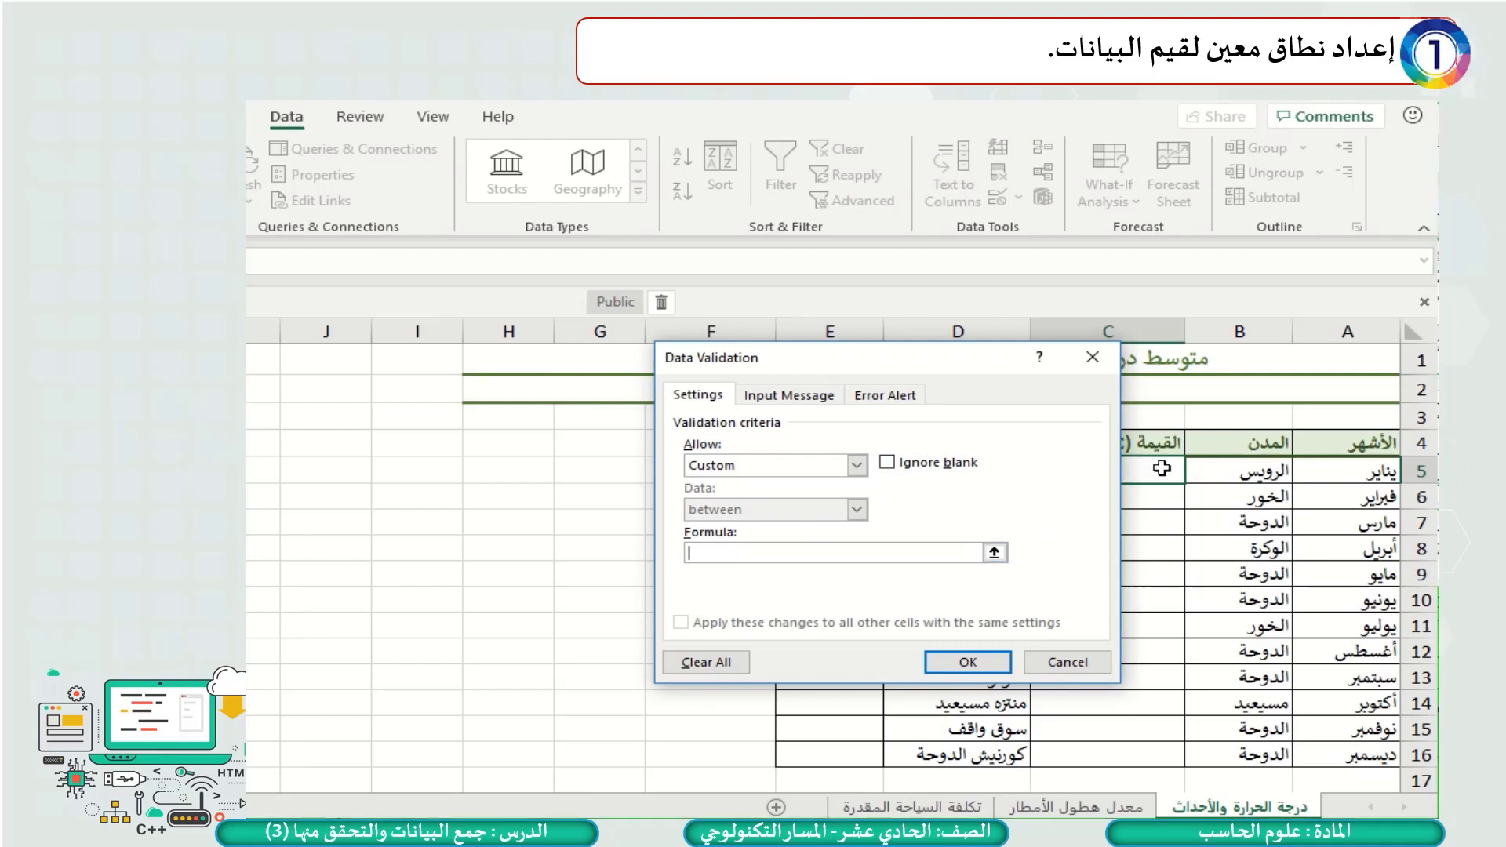
{"action": "type", "text": "=(C"}
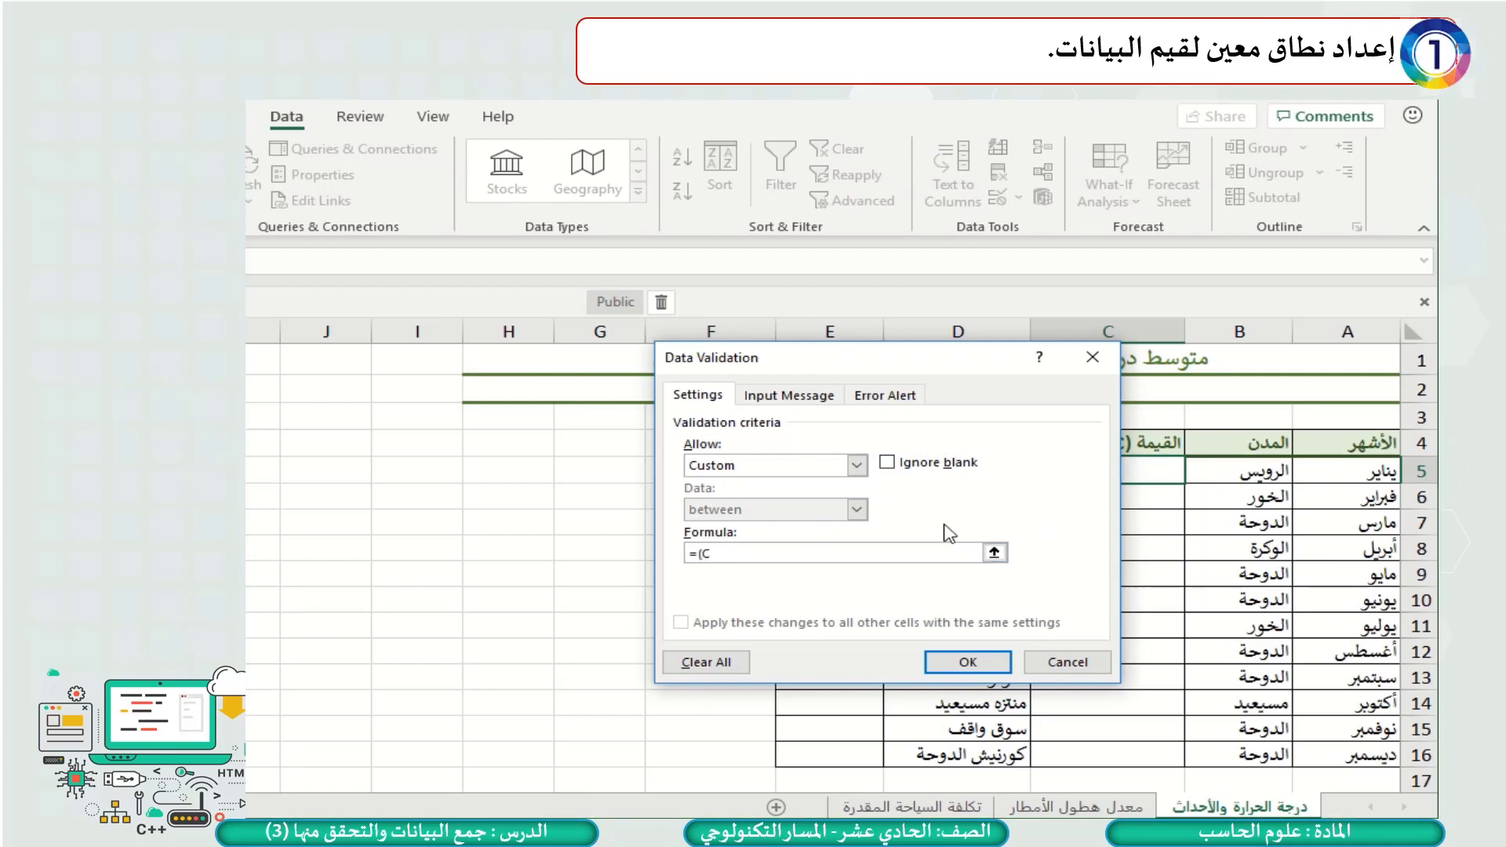
{"action": "type", "text": "5>=17.4, C5"}
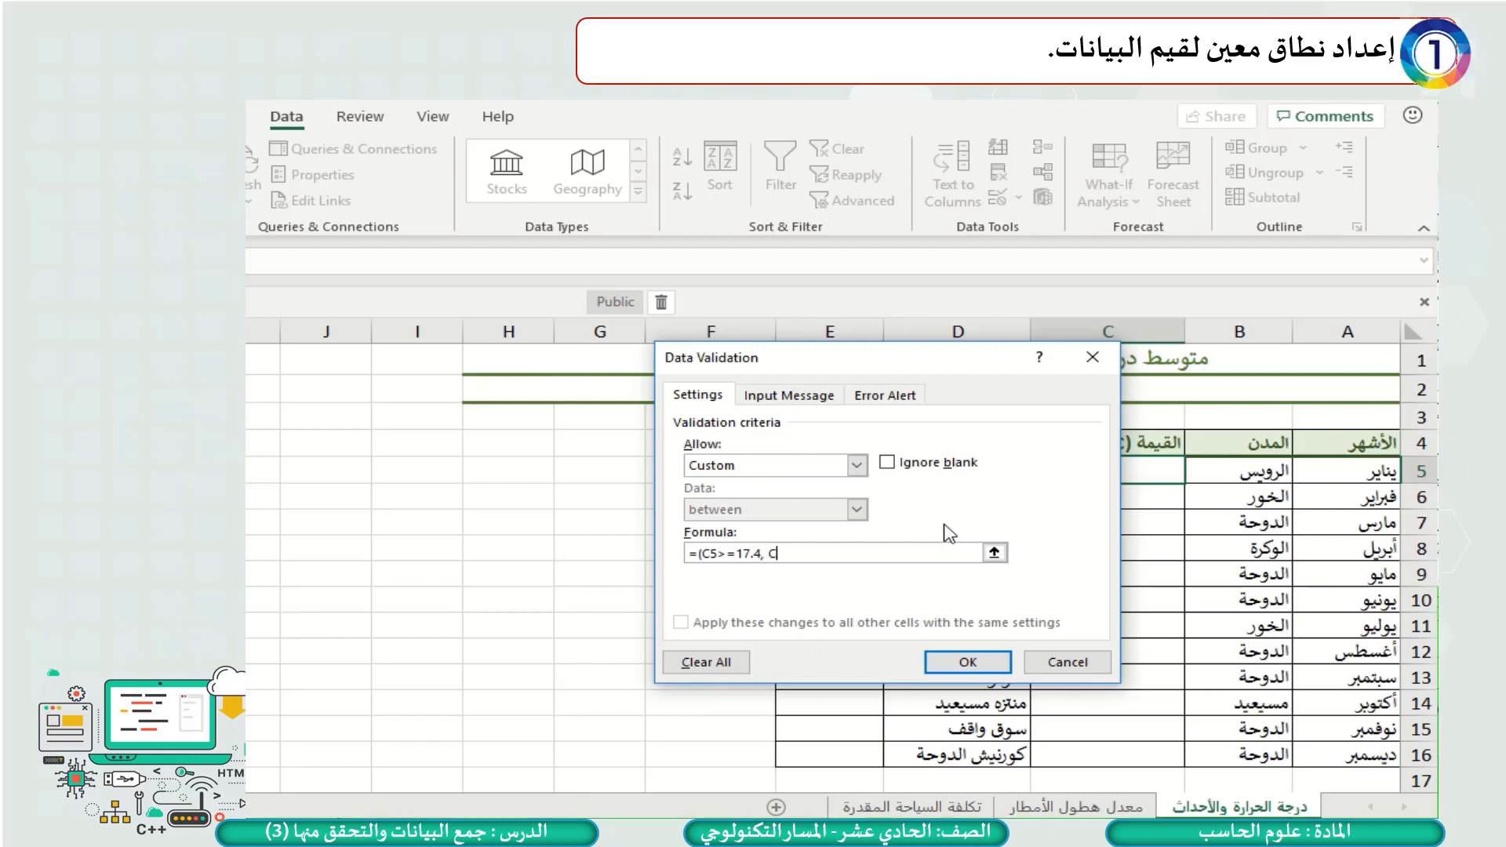
{"action": "type", "text": "<=35.3)"}
{"action": "left_click", "coordinate": [701, 551]}
{"action": "type", "text": "AND"}
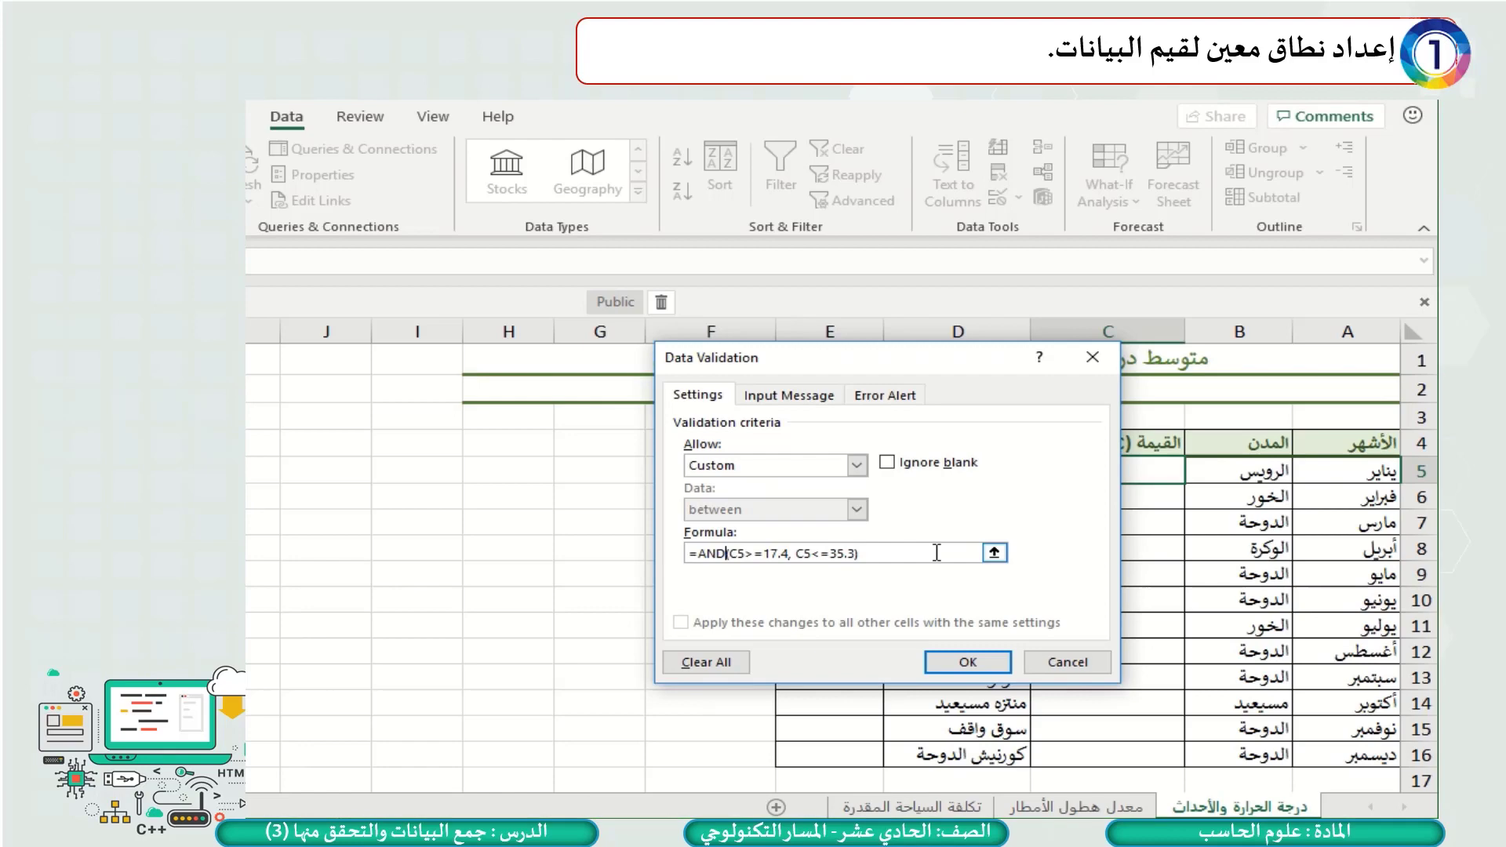
- Add an input message titled "نطاق القيم" and a Stop alert titled "قيمة غير صحيحة", both reading "يجب أن تكون القيم من 17.4 إلى 35.3"
{"action": "left_click", "coordinate": [808, 405]}
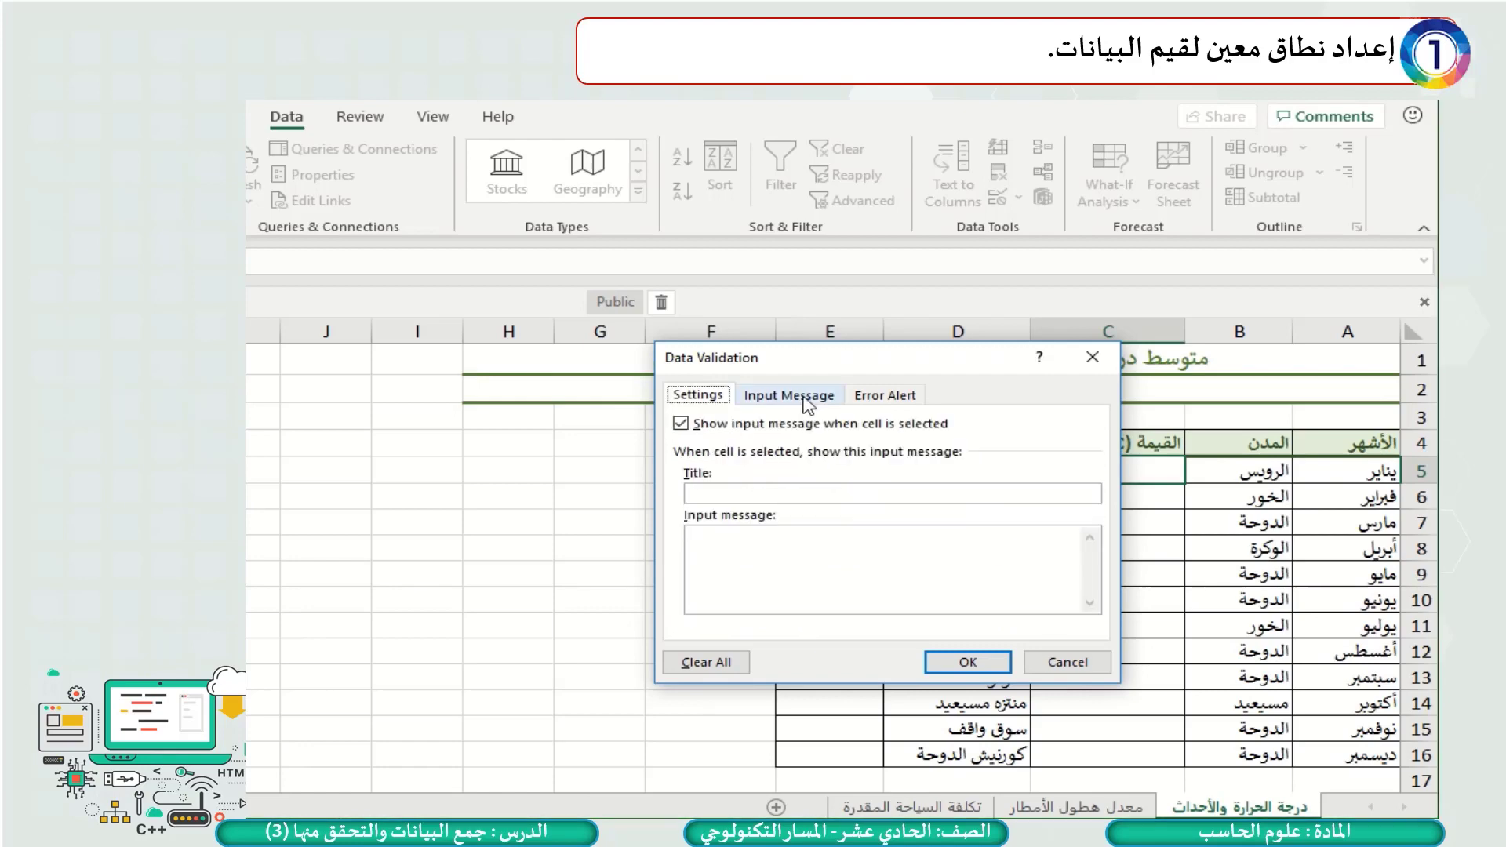
{"action": "left_click", "coordinate": [850, 489]}
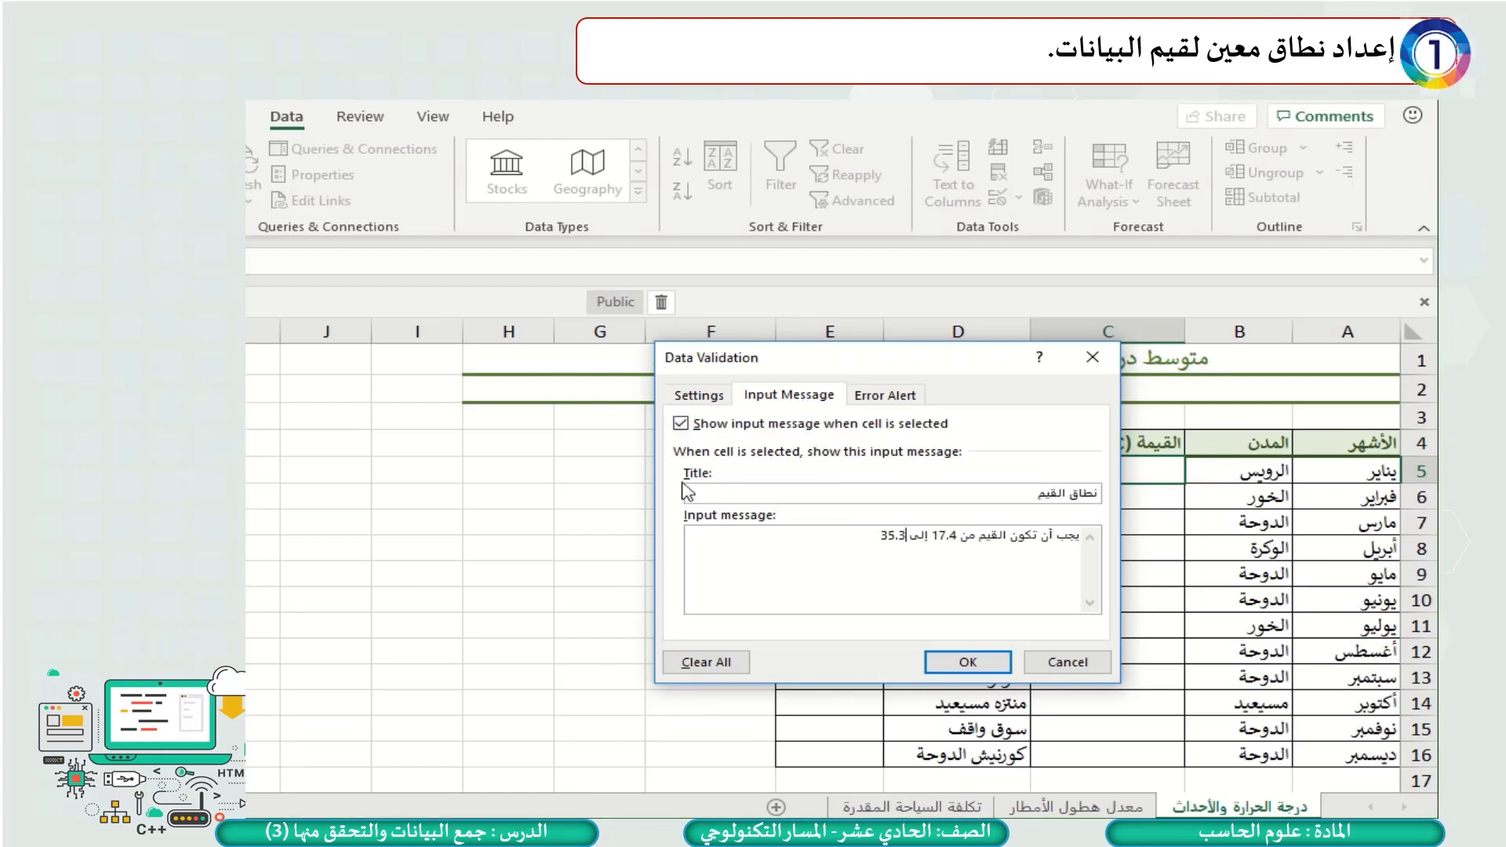
{"action": "left_click", "coordinate": [873, 400]}
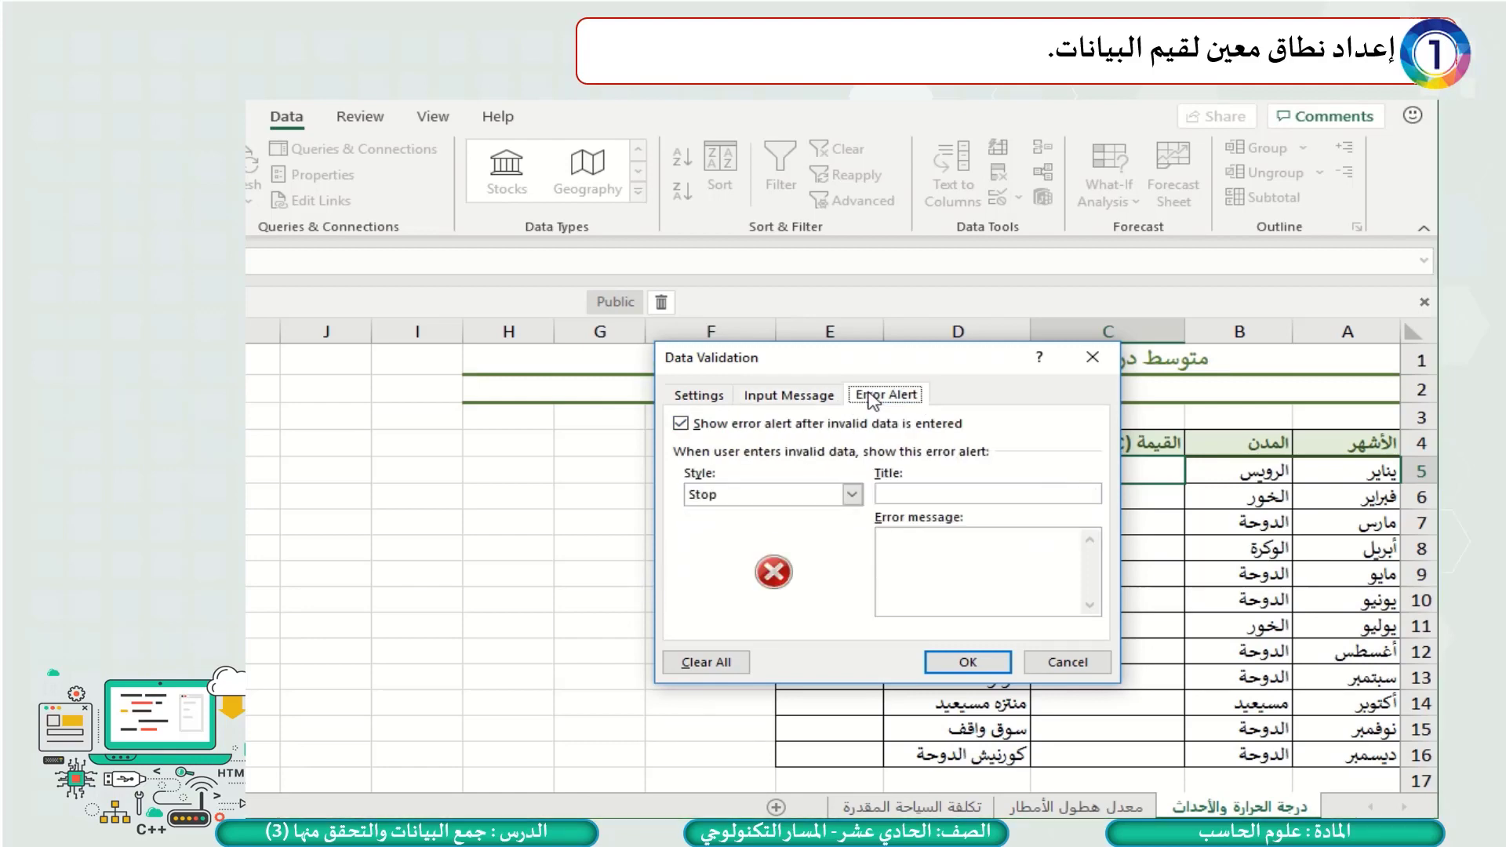
{"action": "left_click", "coordinate": [923, 495]}
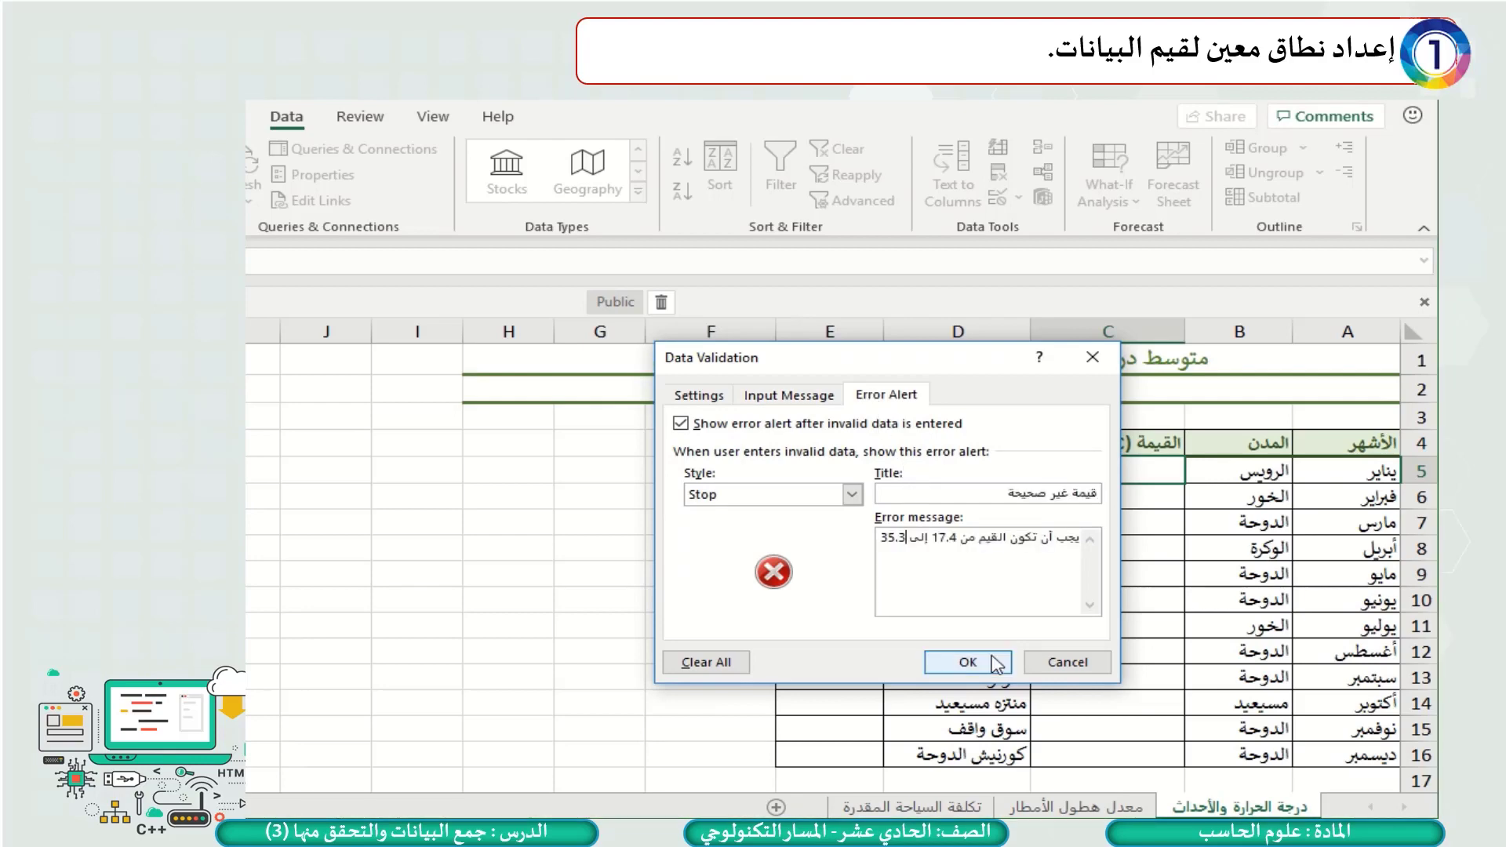
{"action": "left_click", "coordinate": [993, 660]}
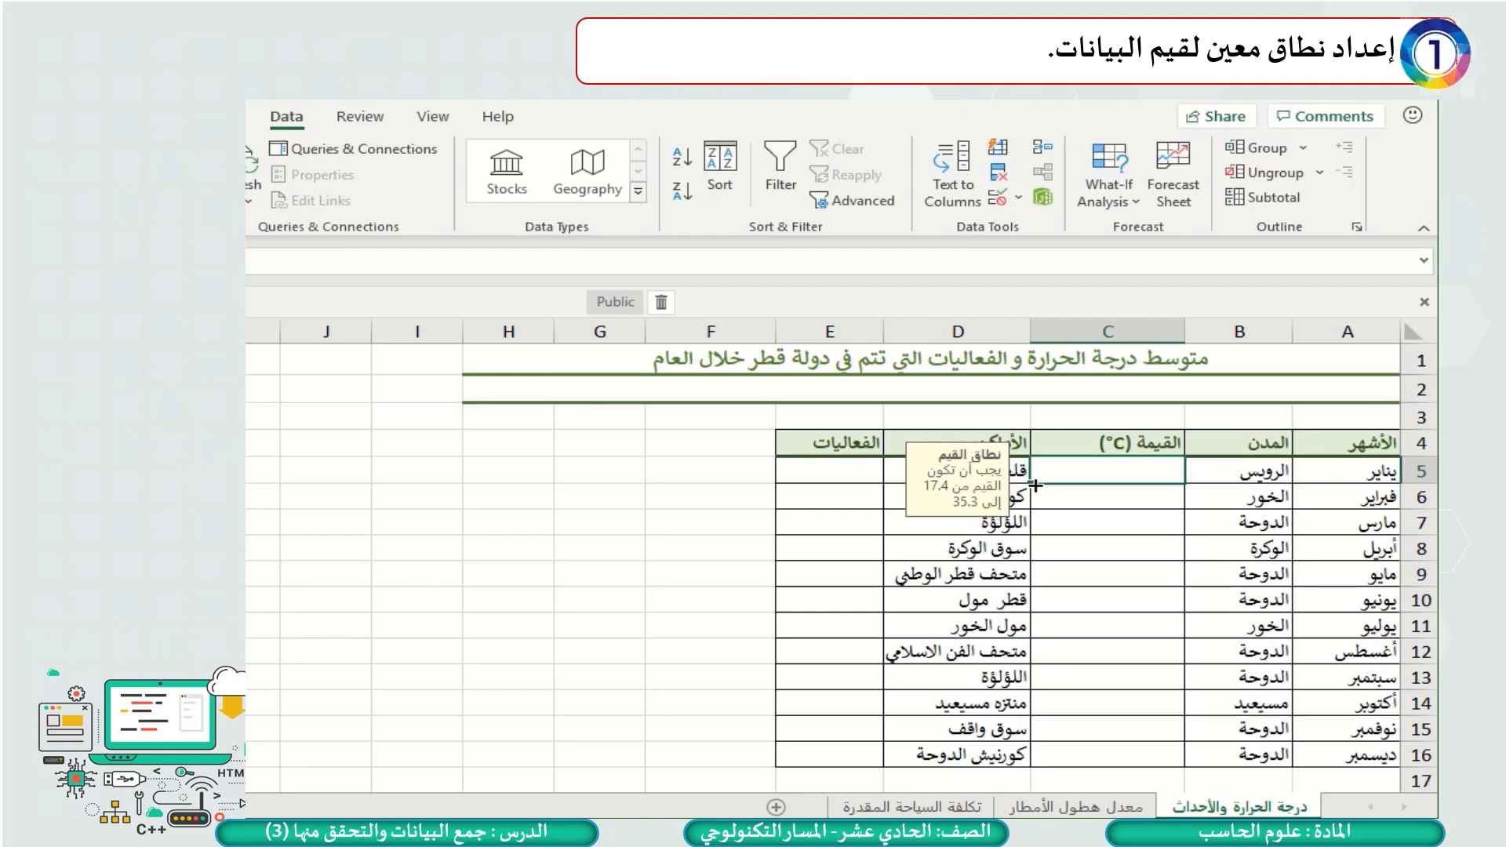
- Copy the validation rule from C5 down to C16 and enter 20 in C5
{"action": "left_click_drag", "start_coordinate": [1035, 486], "coordinate": [1042, 744]}
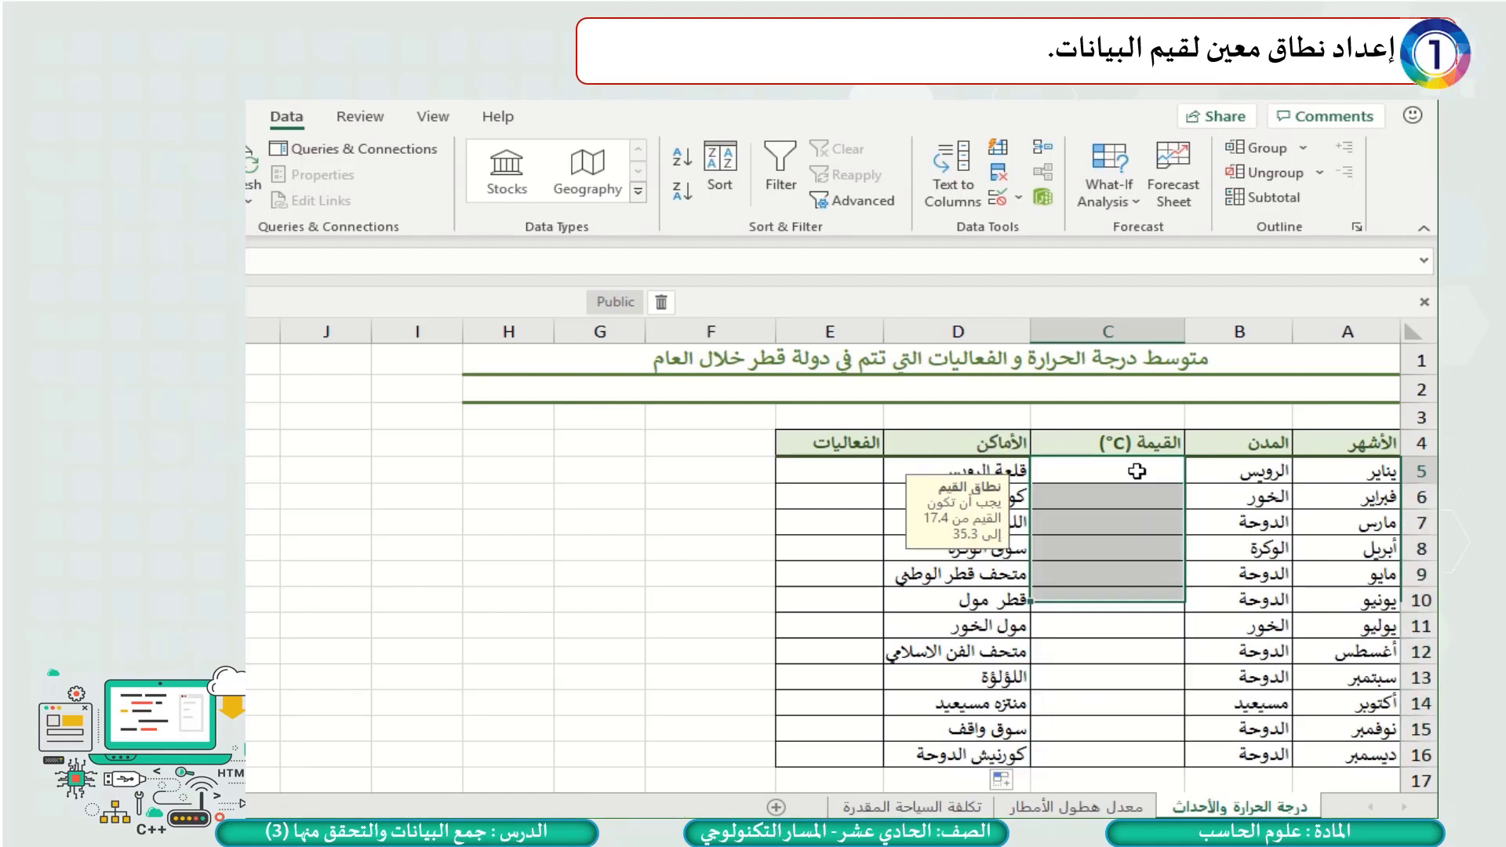
{"action": "left_click", "coordinate": [1137, 470]}
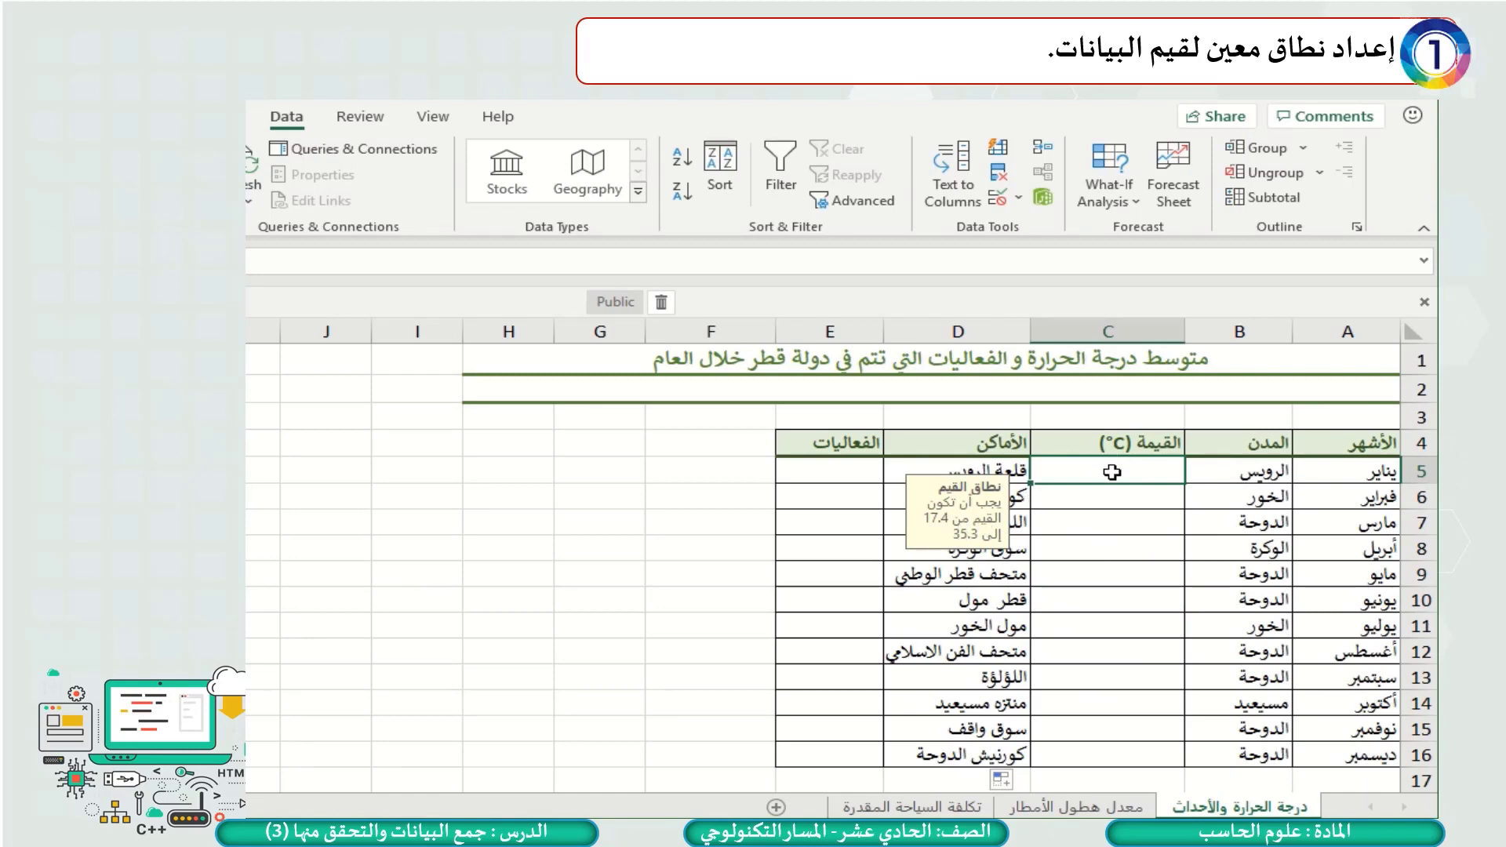
{"action": "type", "text": "20"}
{"action": "key", "text": "Return"}
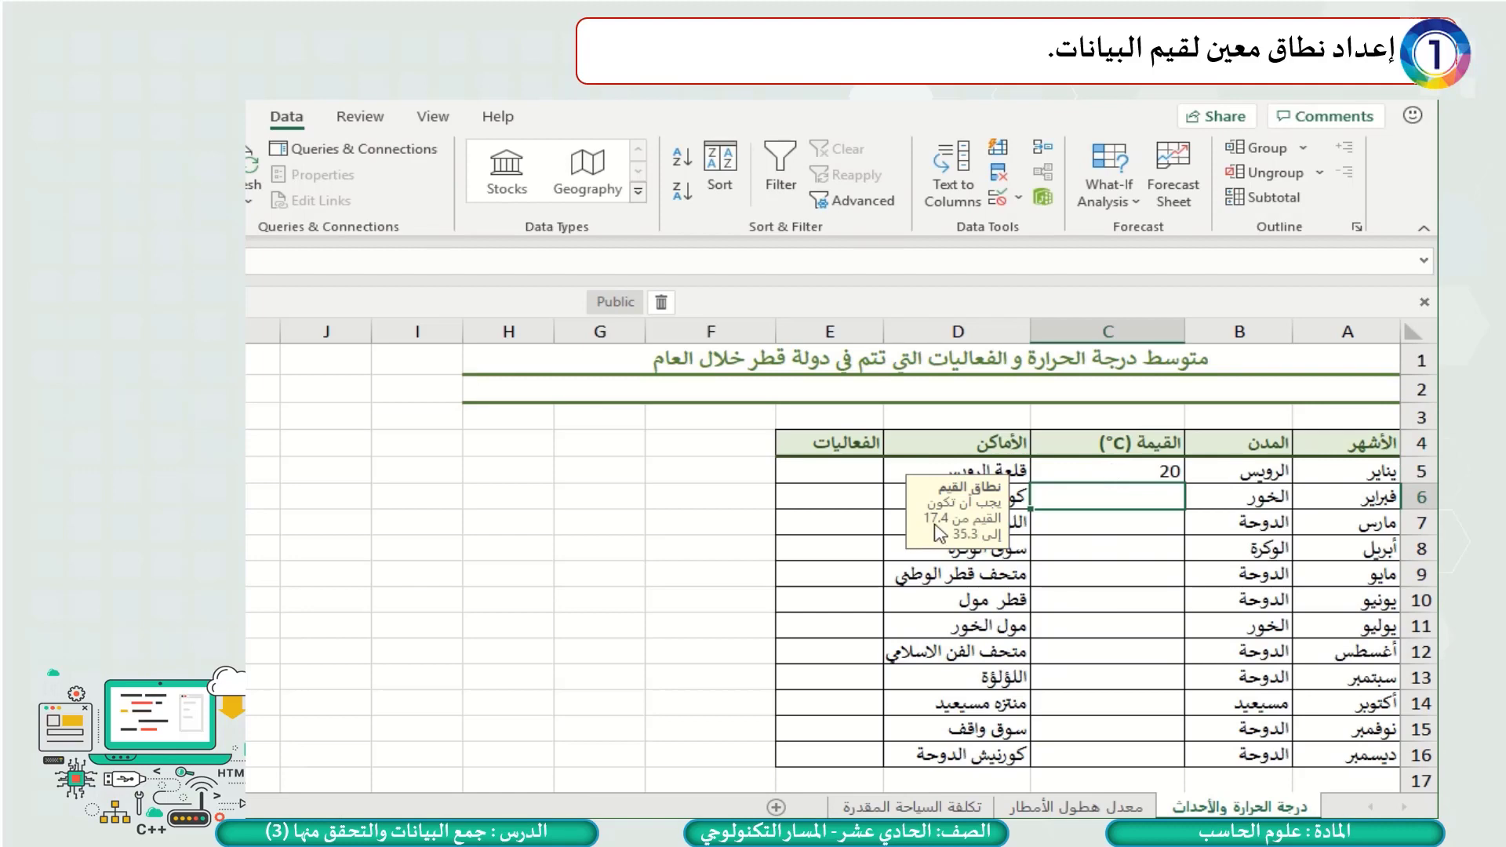
- Try to enter the out-of-range values 15 and 48 in C6, cancelling each entry
{"action": "type", "text": "15"}
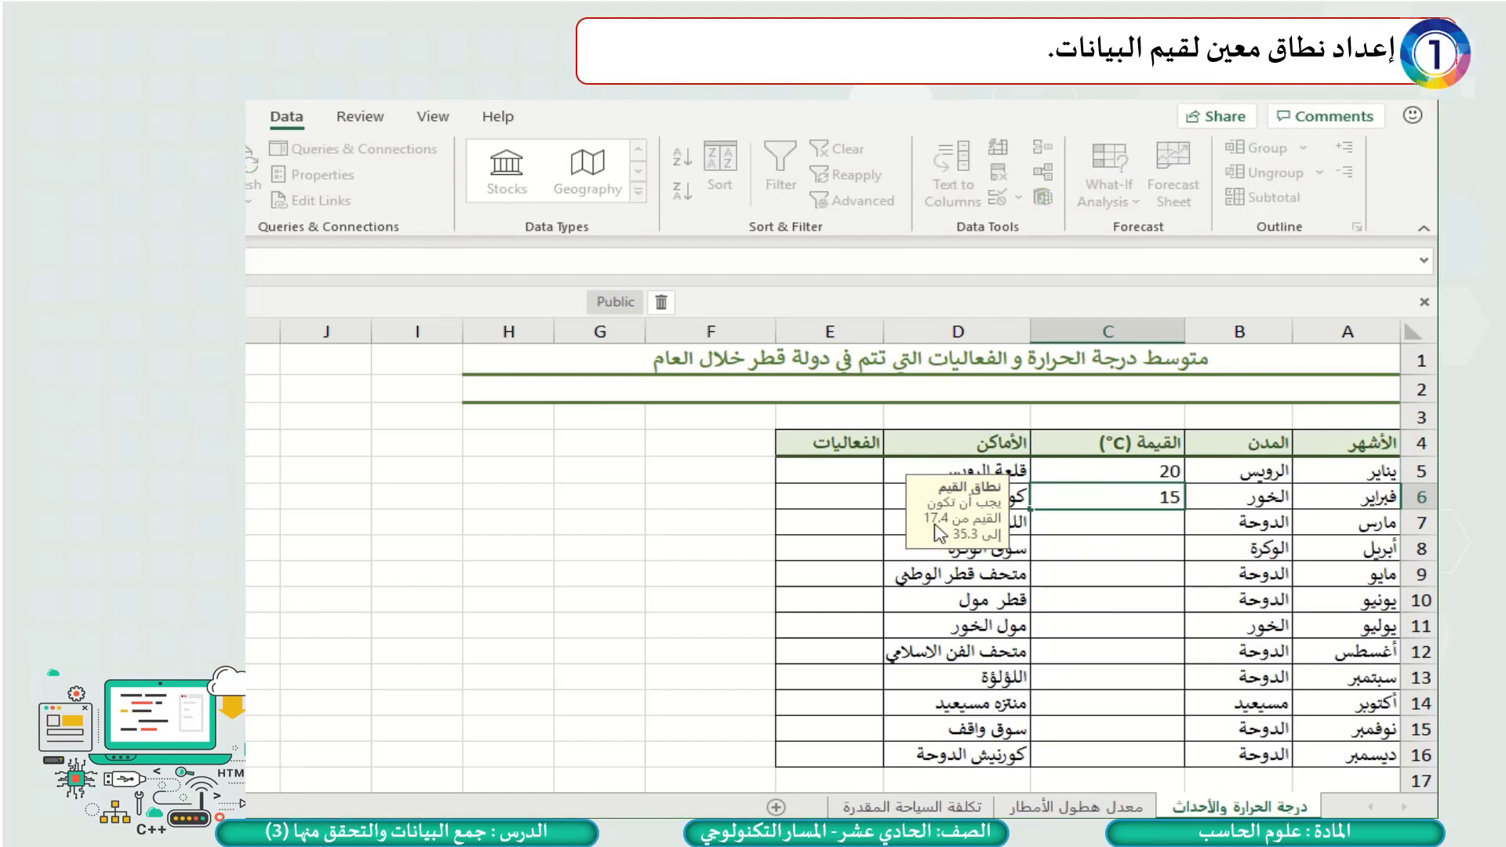
{"action": "key", "text": "Return"}
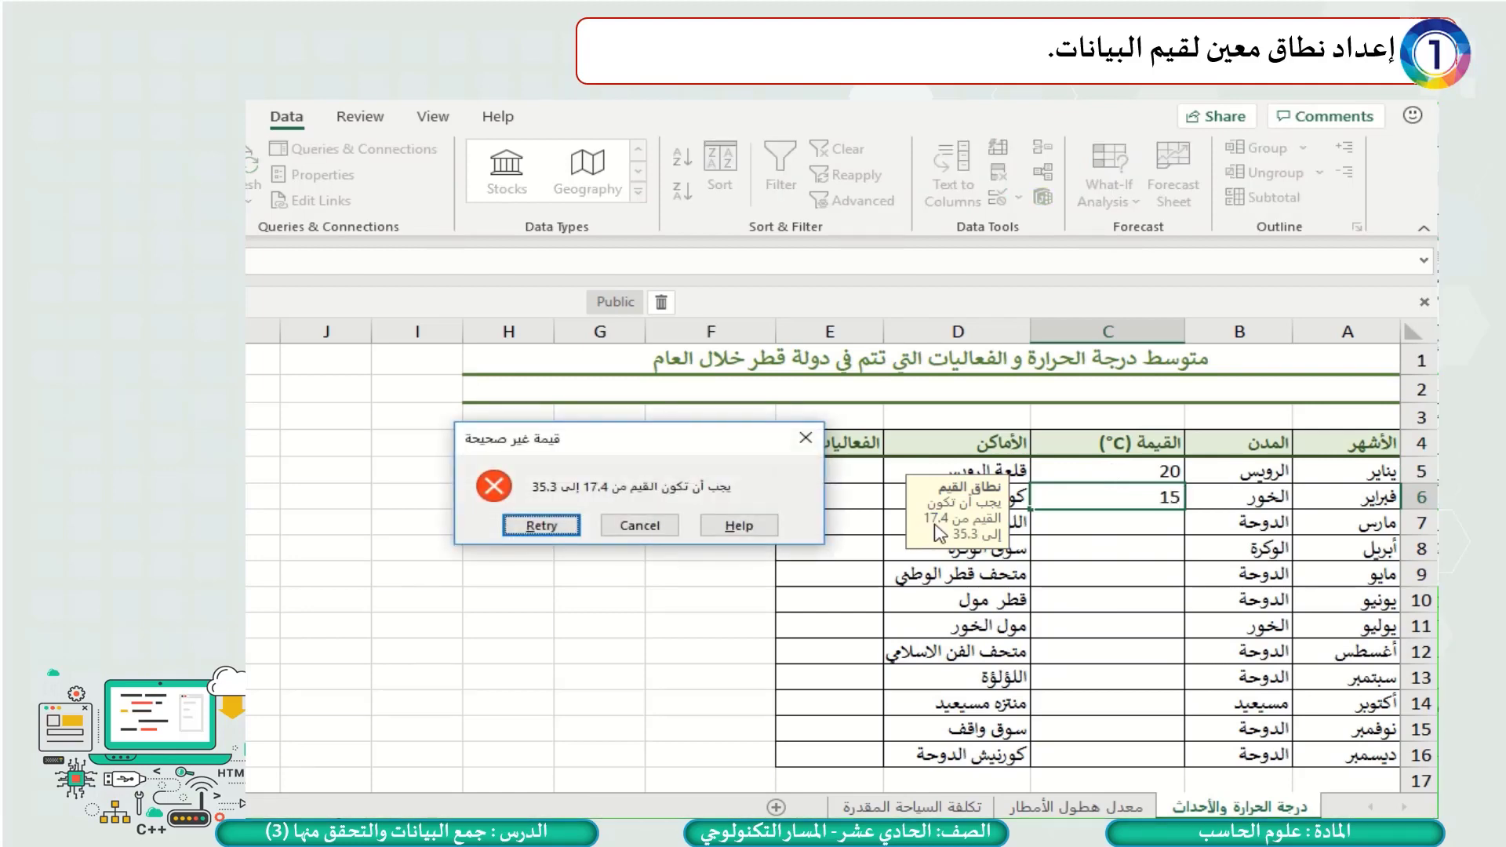
{"action": "left_click", "coordinate": [641, 527]}
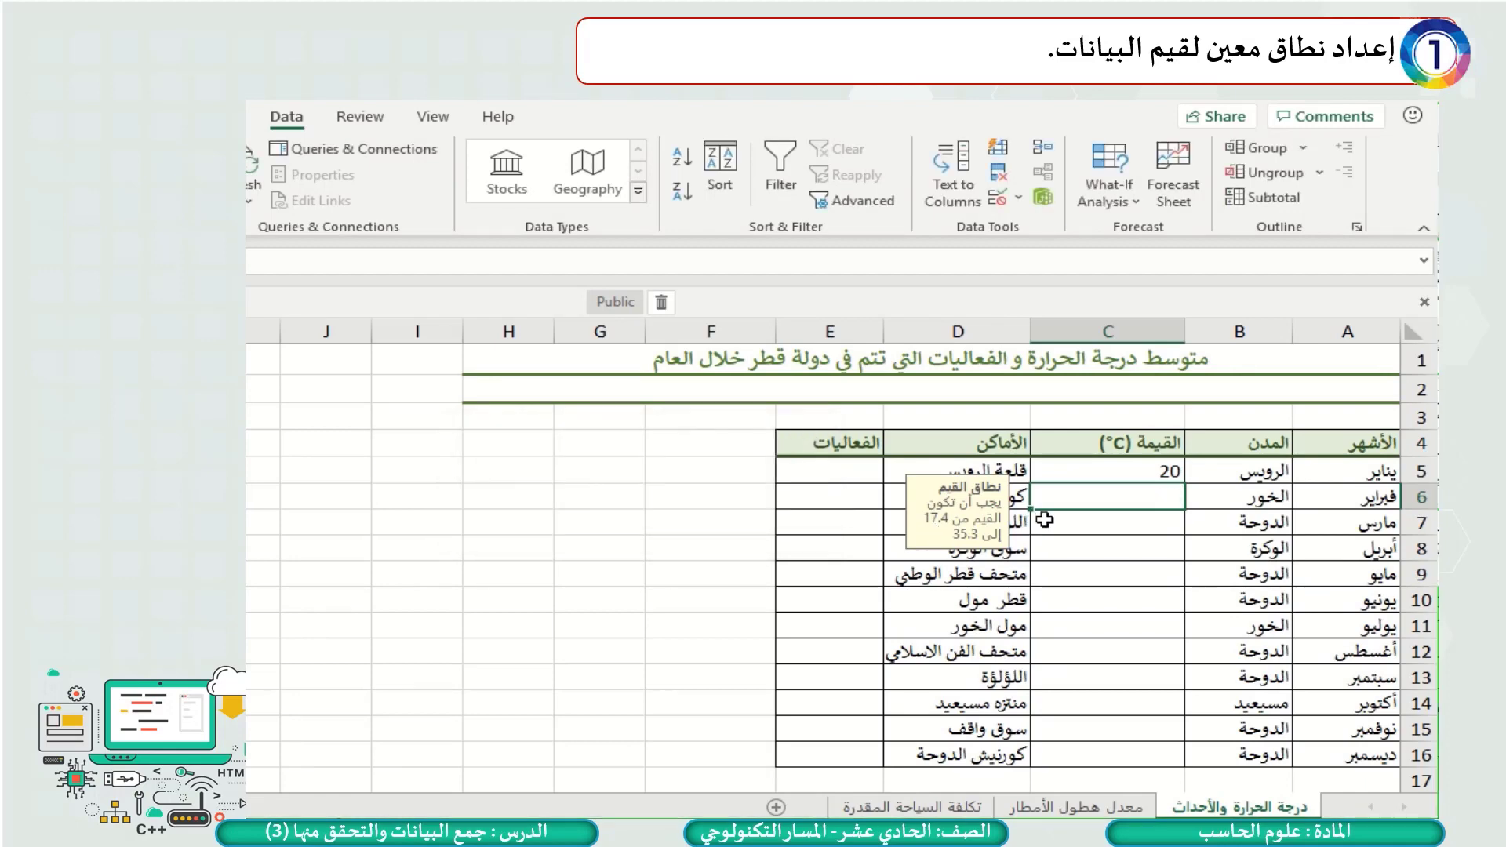
{"action": "type", "text": "48"}
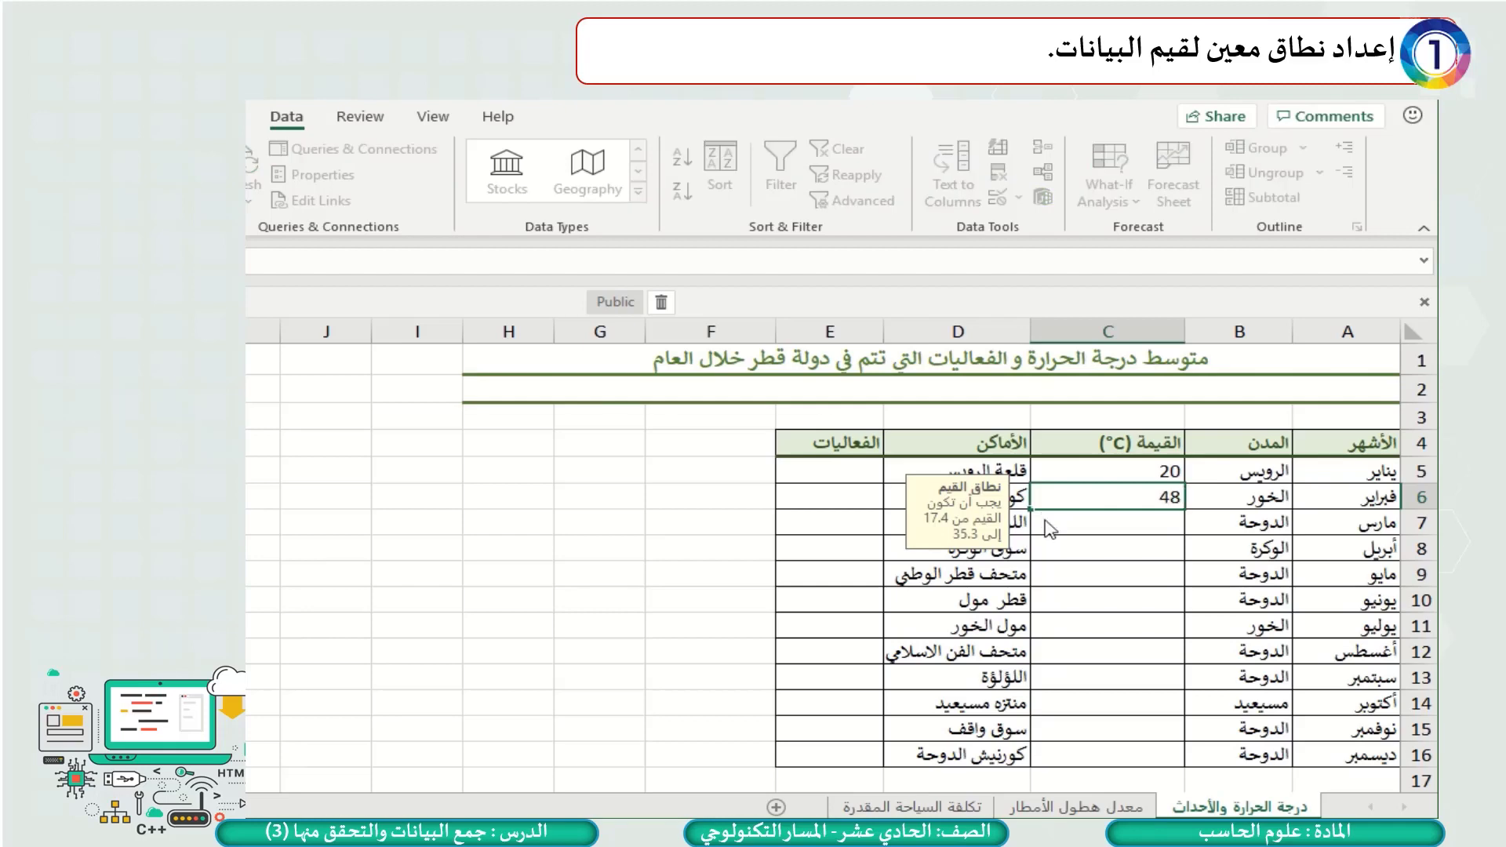
{"action": "key", "text": "Return"}
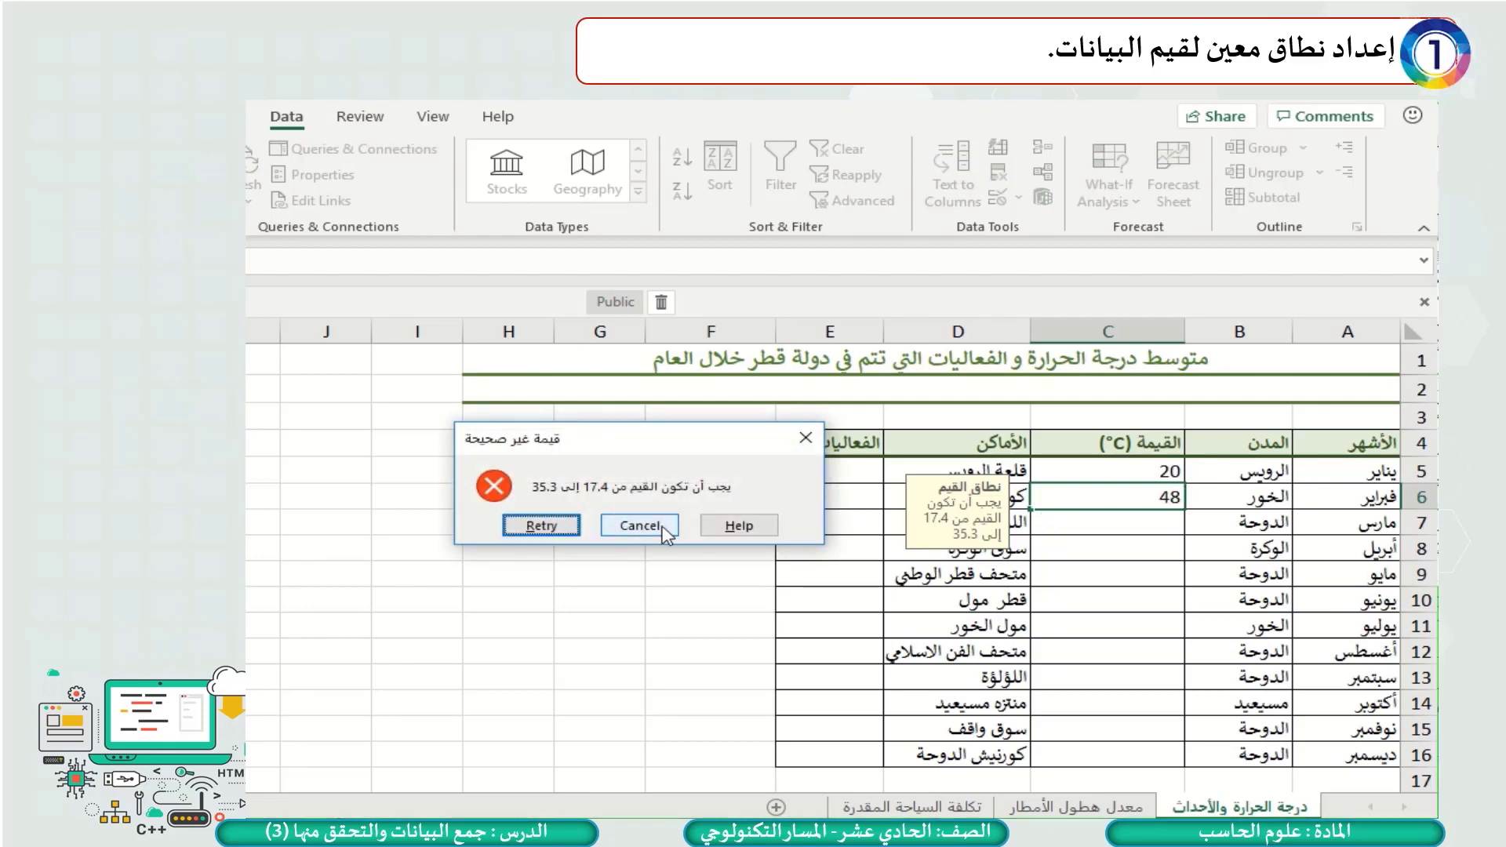
{"action": "left_click", "coordinate": [639, 525]}
{"action": "left_click", "coordinate": [1158, 472]}
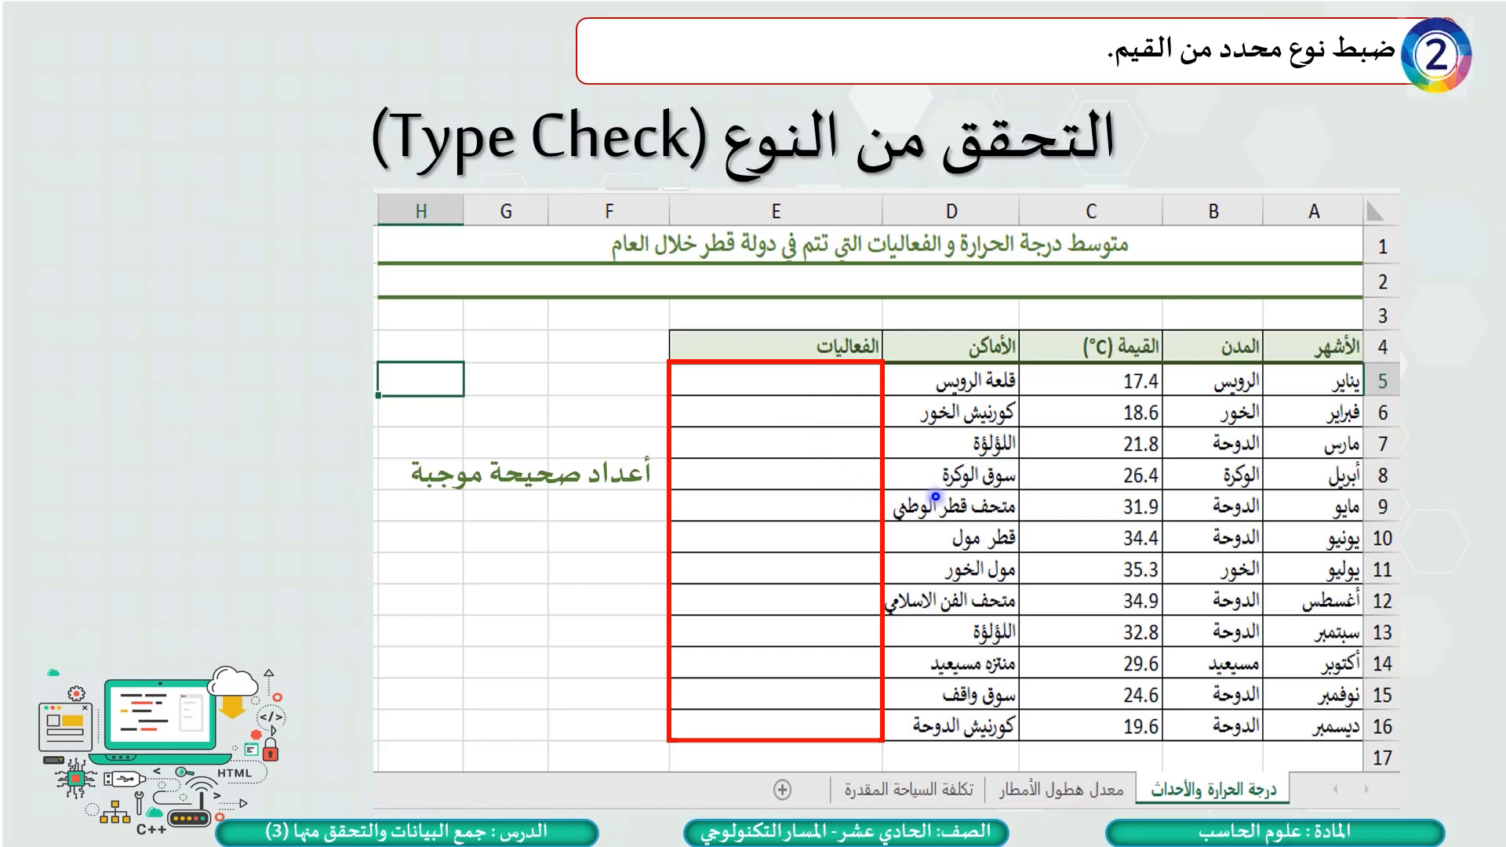
{"action": "left_click", "coordinate": [968, 497]}
{"action": "left_click", "coordinate": [976, 490]}
{"action": "left_click", "coordinate": [975, 489]}
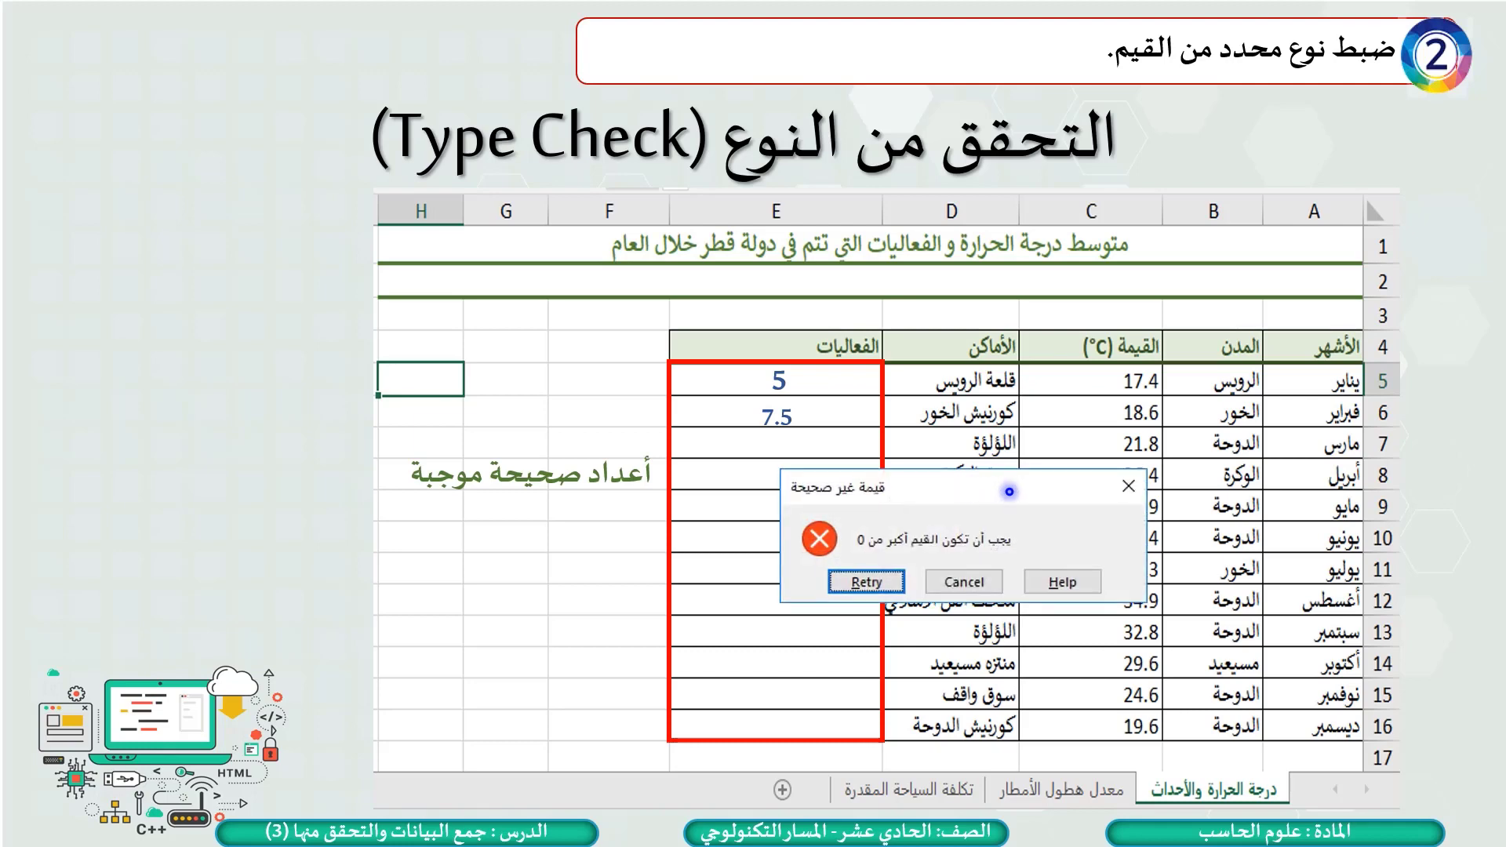
{"action": "left_click", "coordinate": [1210, 446]}
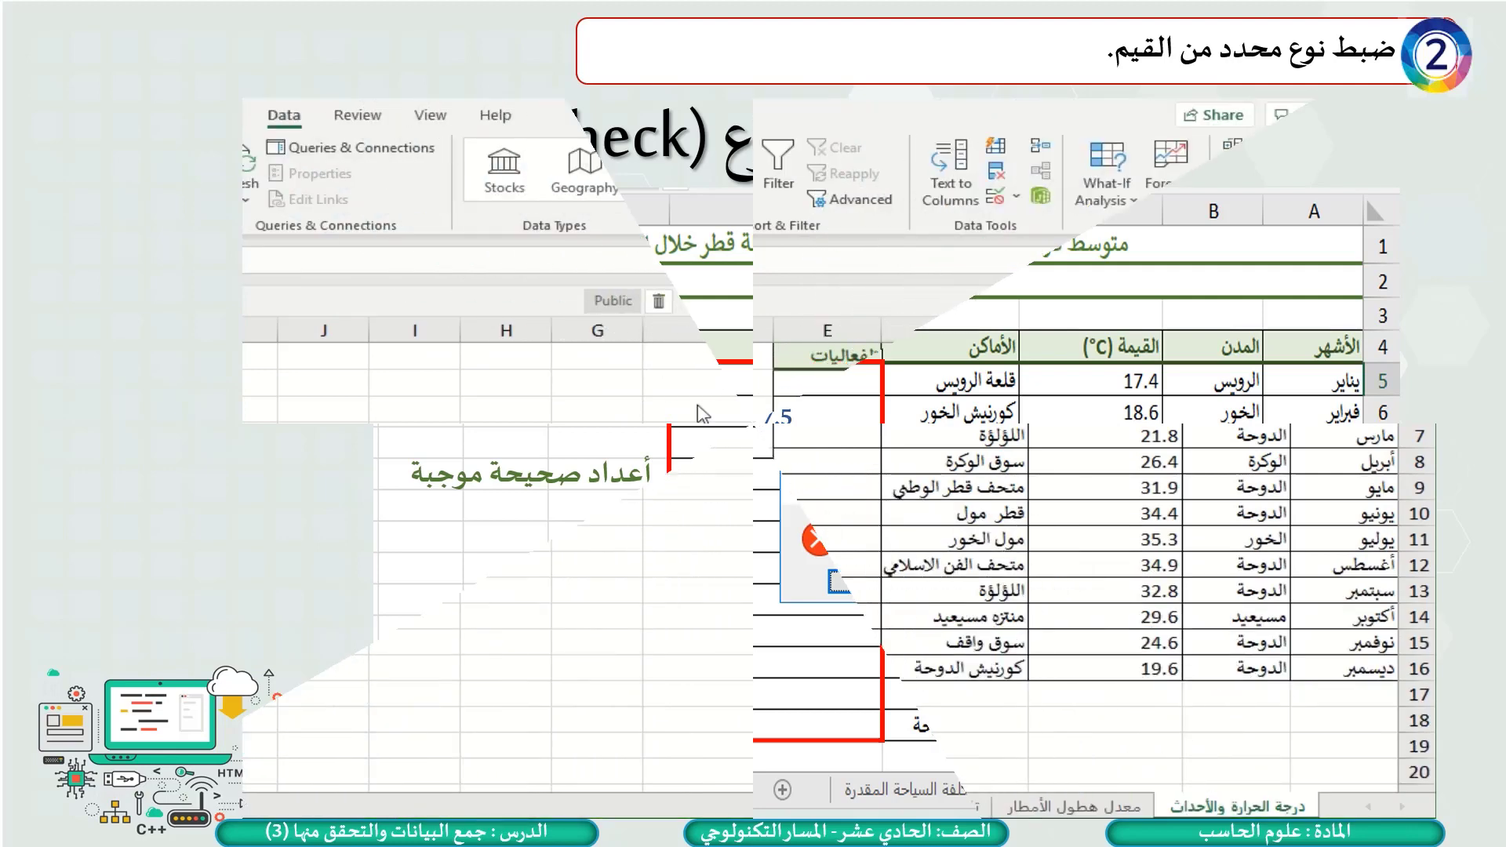
- Add data validation to the activities cells E5:E16 that allows only whole numbers, with Ignore blank turned off
{"action": "left_click", "coordinate": [843, 386]}
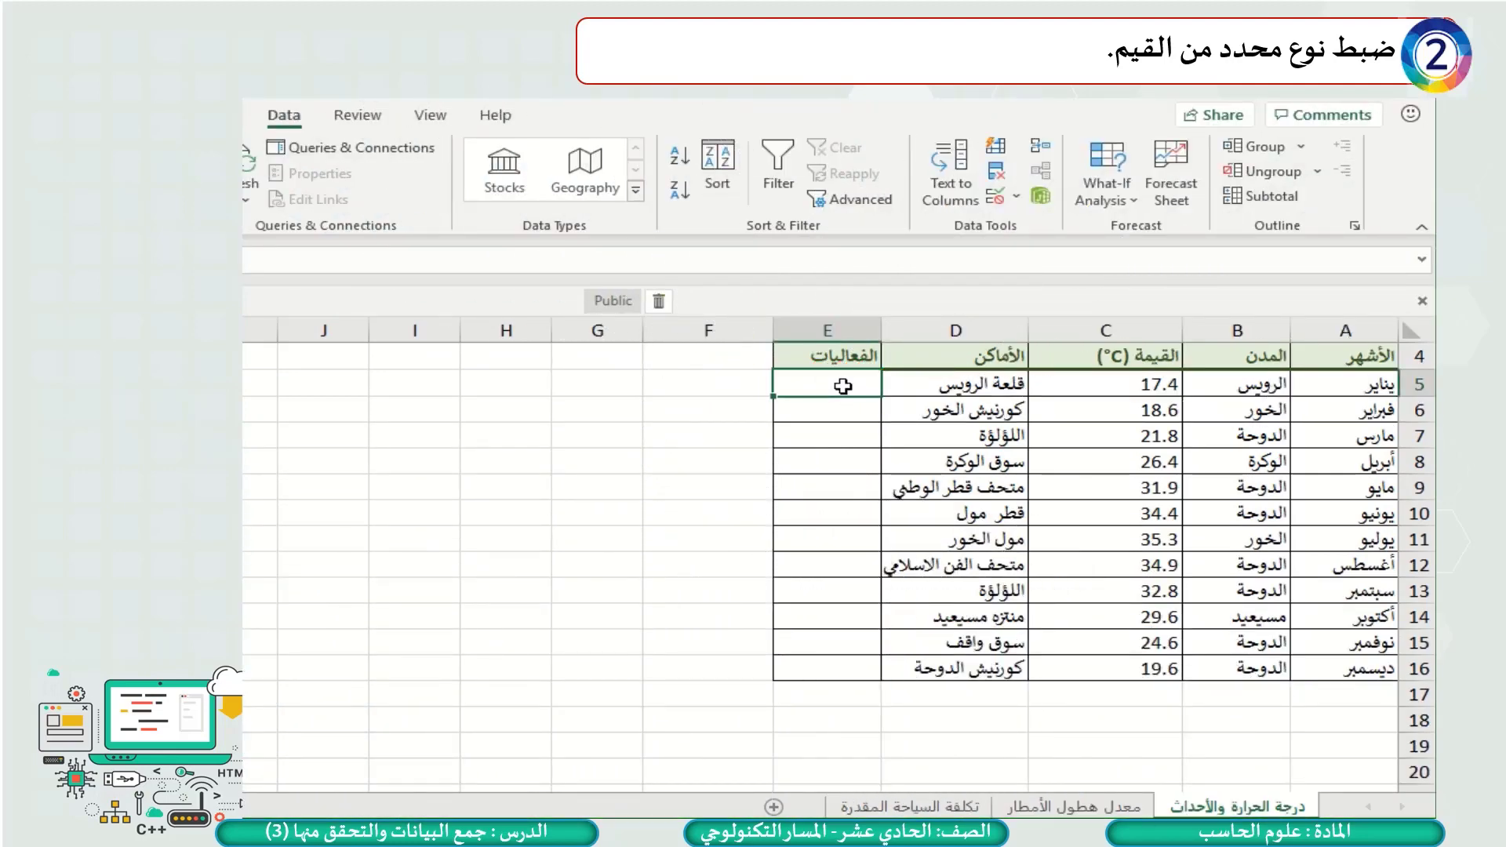
{"action": "left_click_drag", "start_coordinate": [842, 386], "coordinate": [820, 675]}
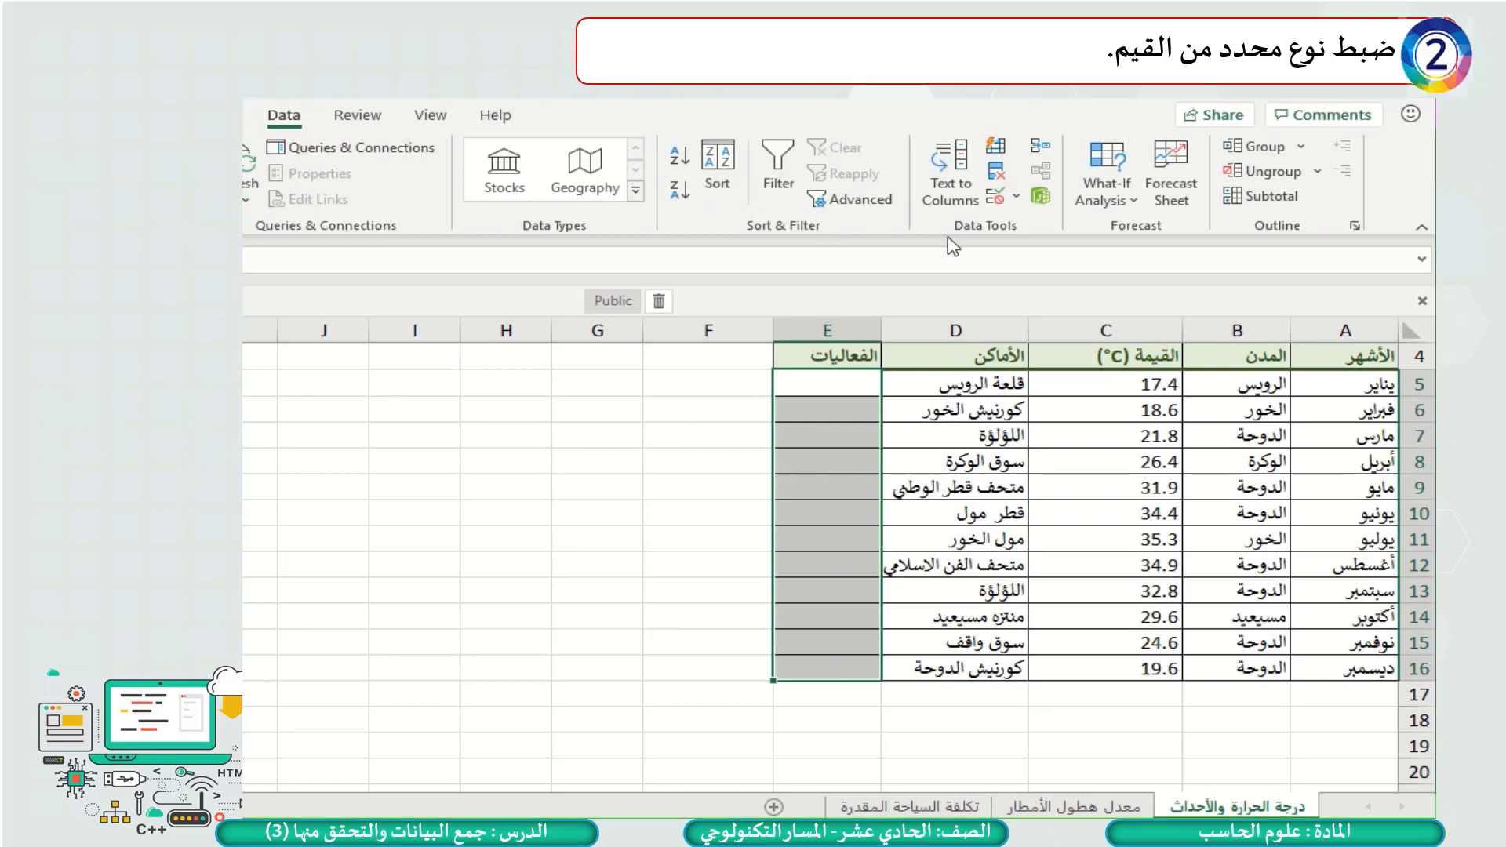
{"action": "left_click", "coordinate": [1016, 196]}
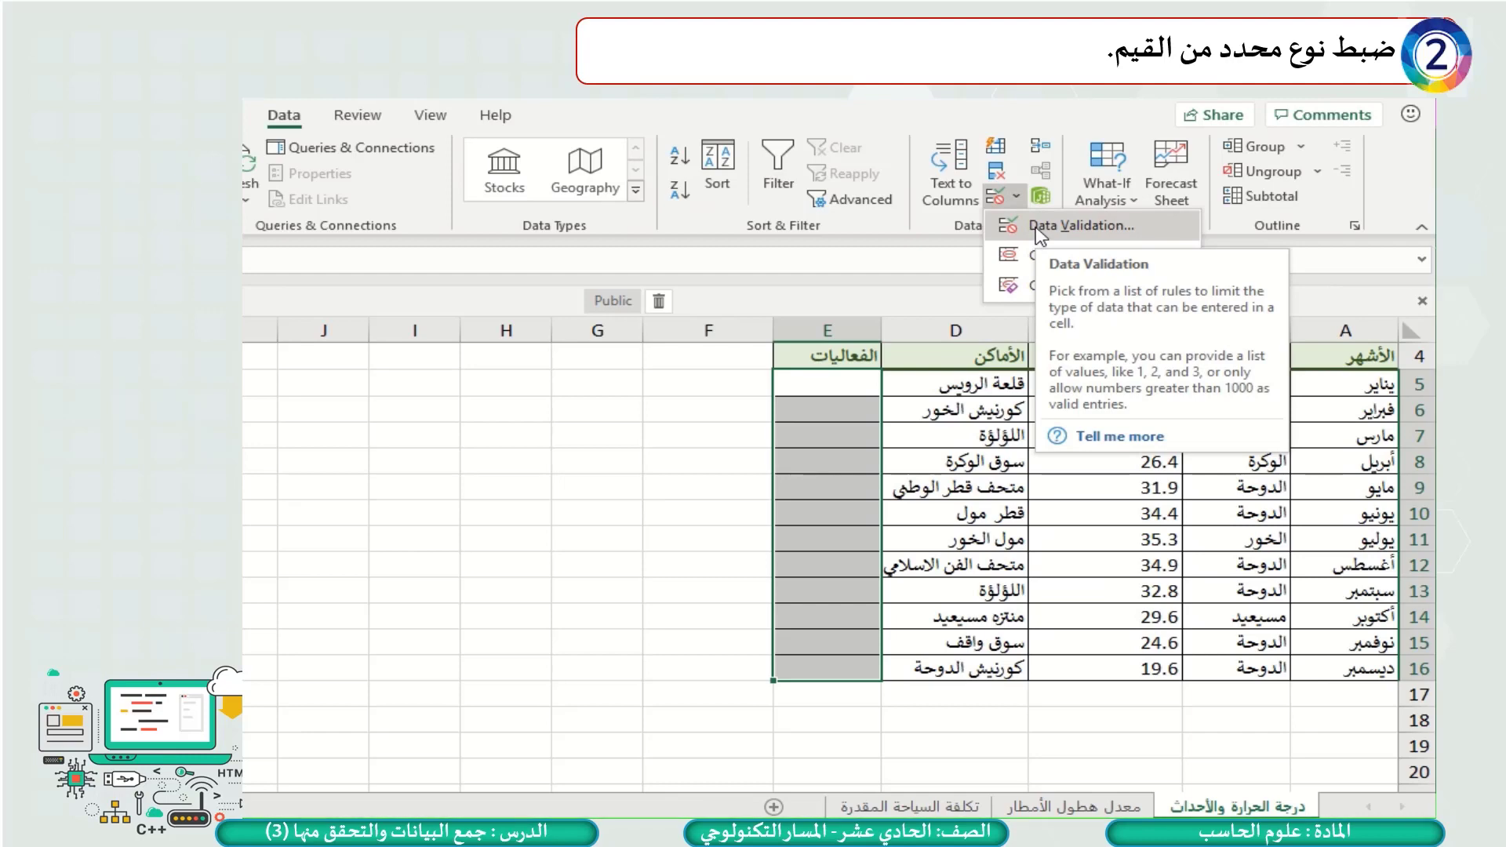
{"action": "left_click", "coordinate": [1040, 229]}
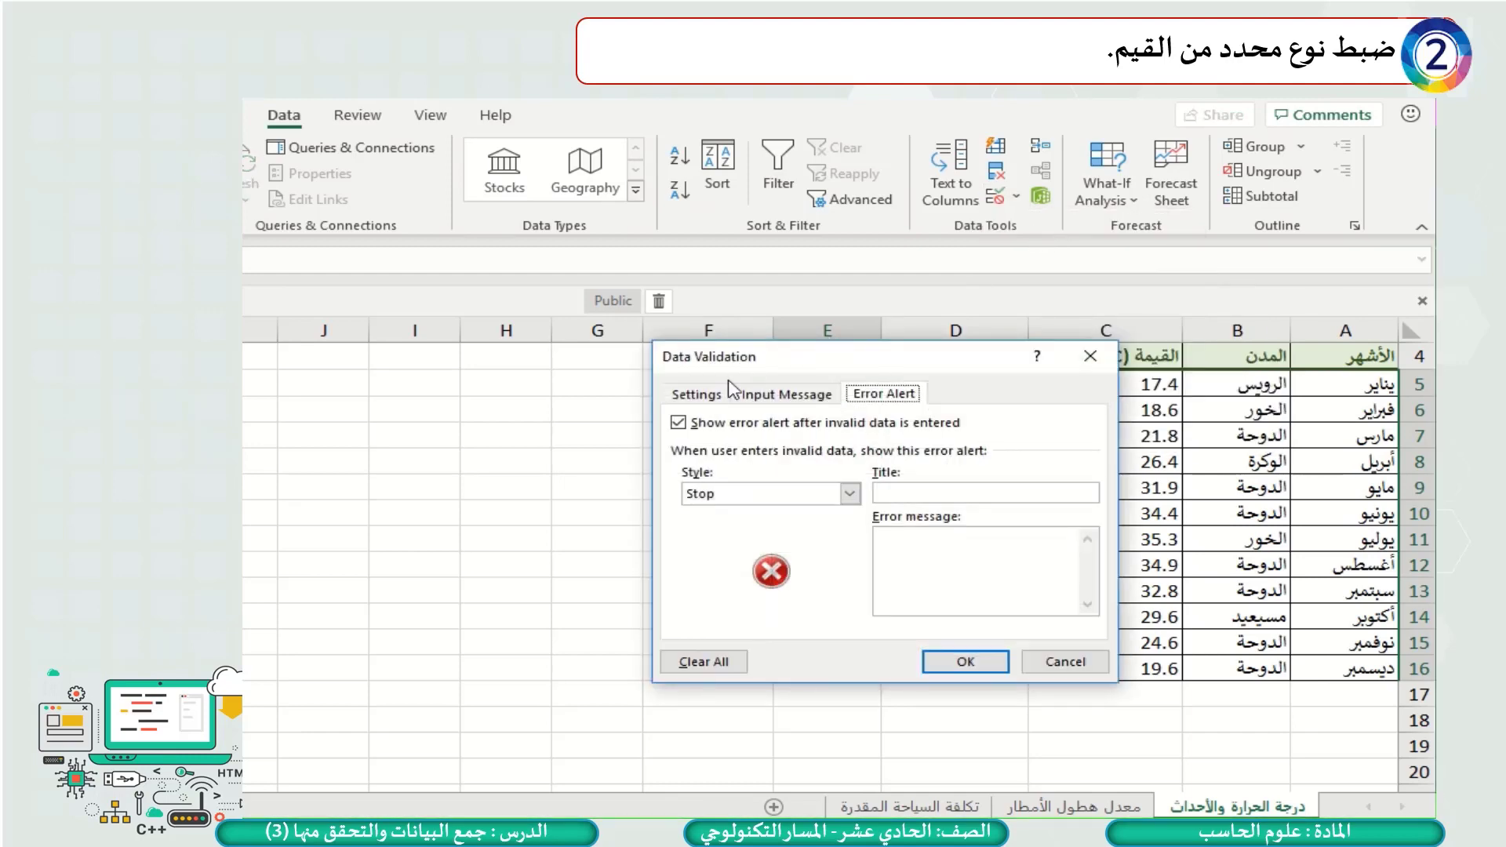
{"action": "left_click", "coordinate": [710, 396]}
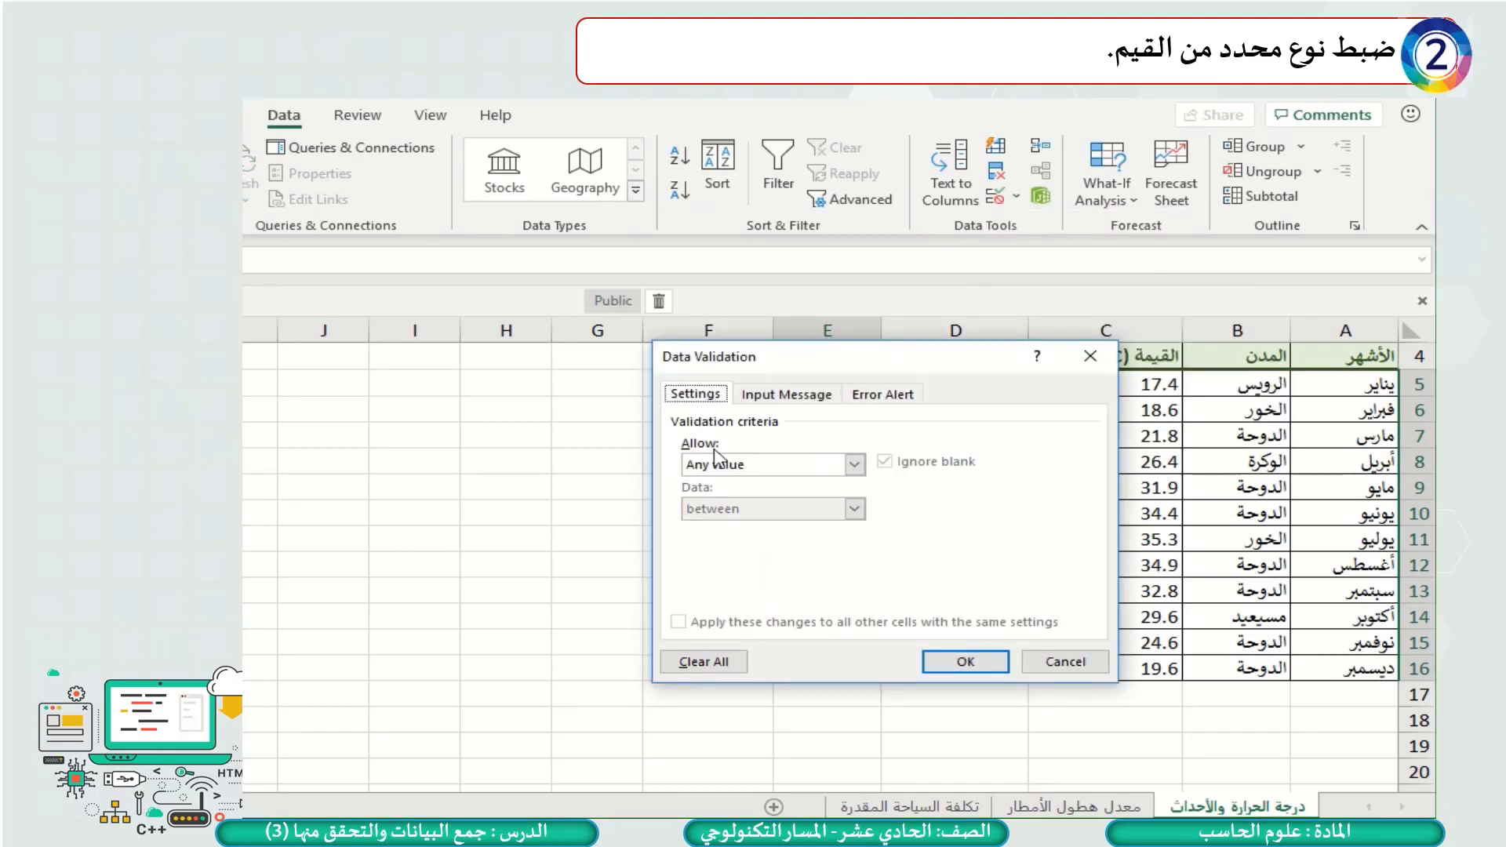
{"action": "left_click", "coordinate": [855, 464]}
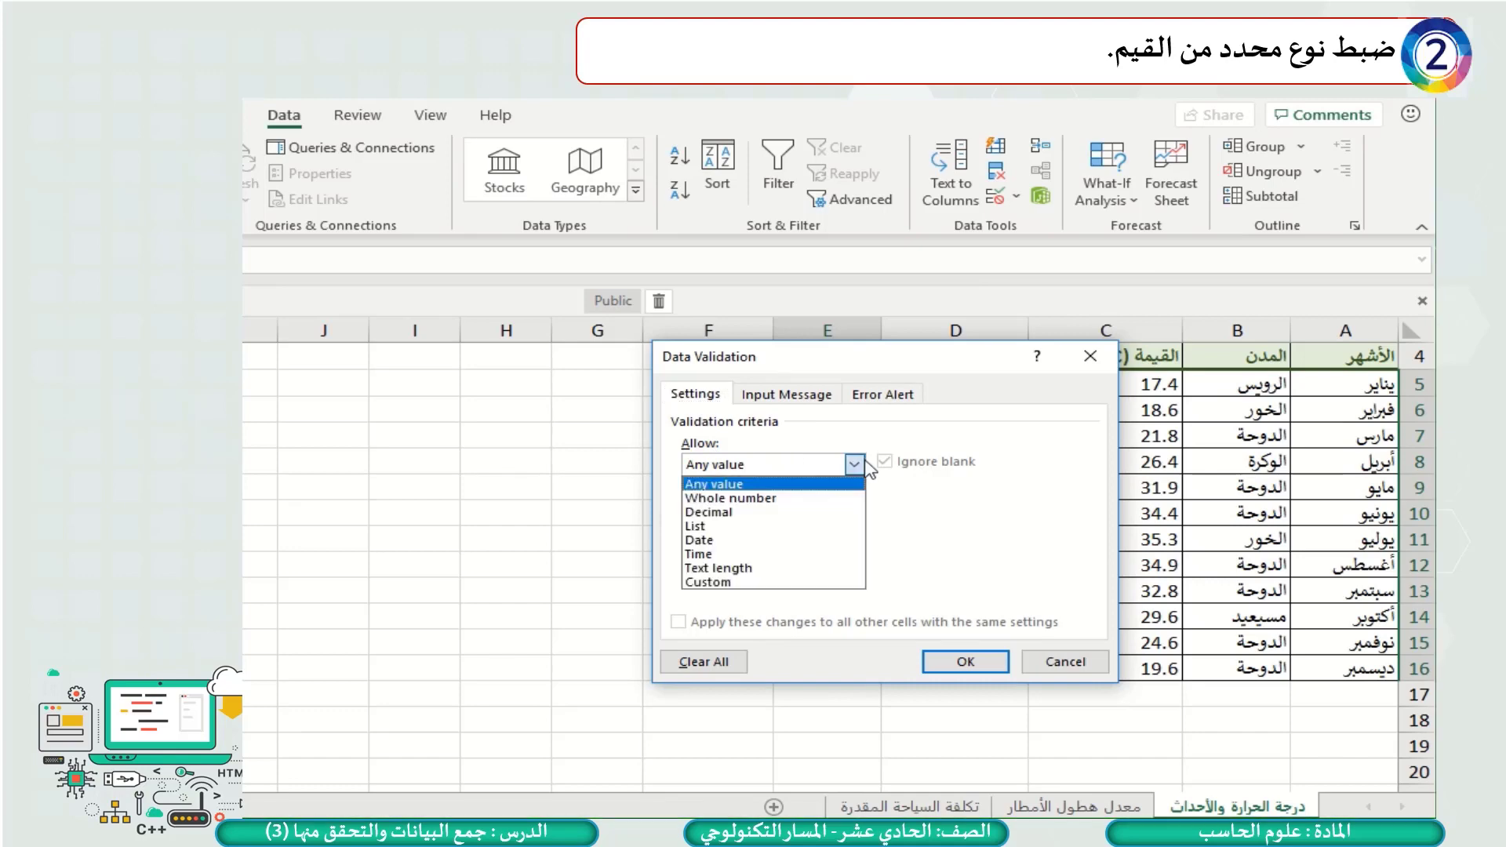
{"action": "left_click", "coordinate": [830, 499]}
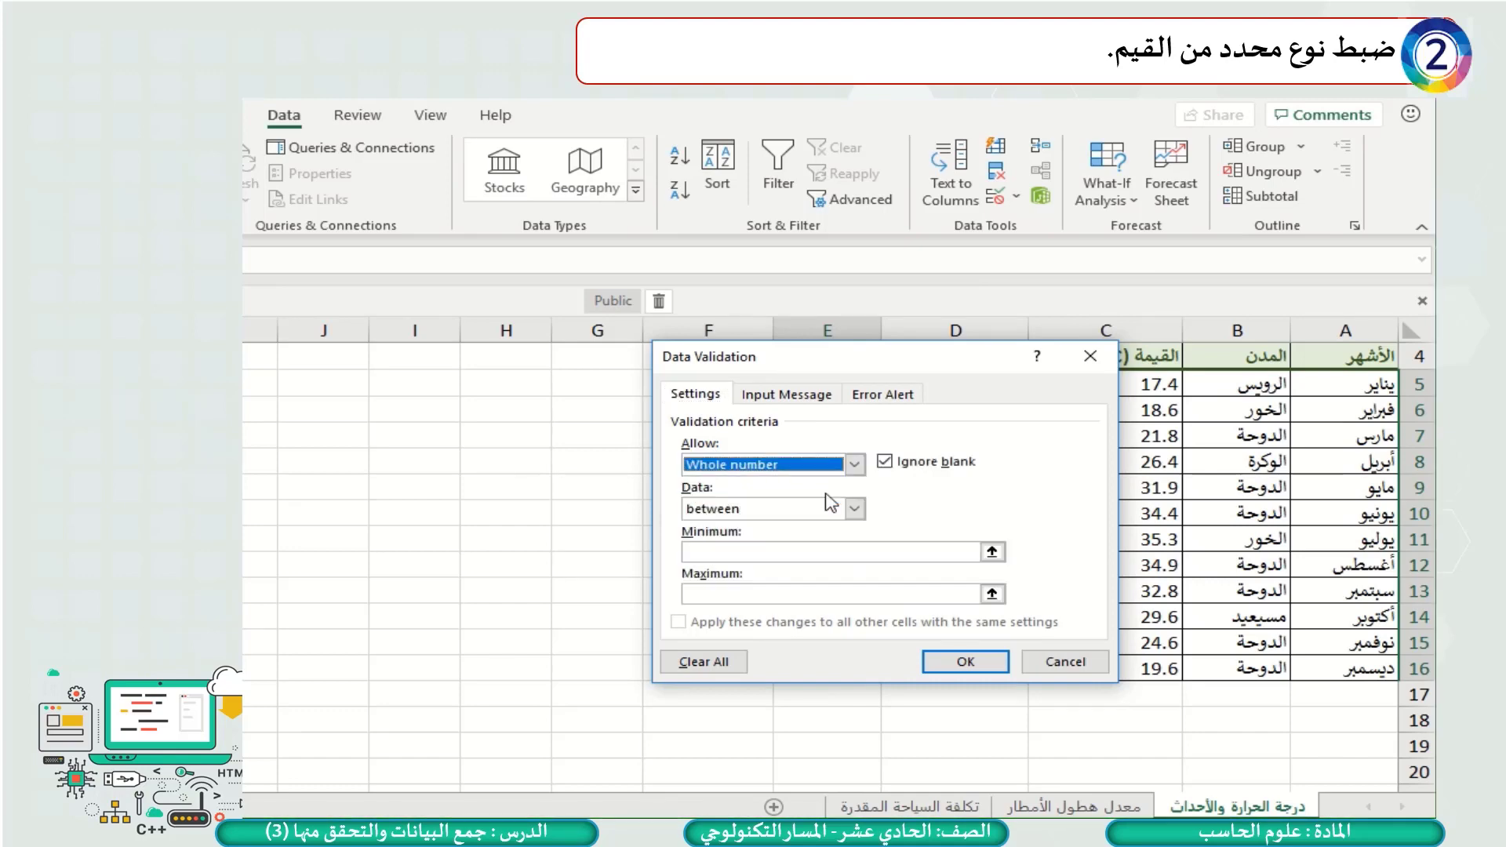
{"action": "left_click", "coordinate": [893, 466]}
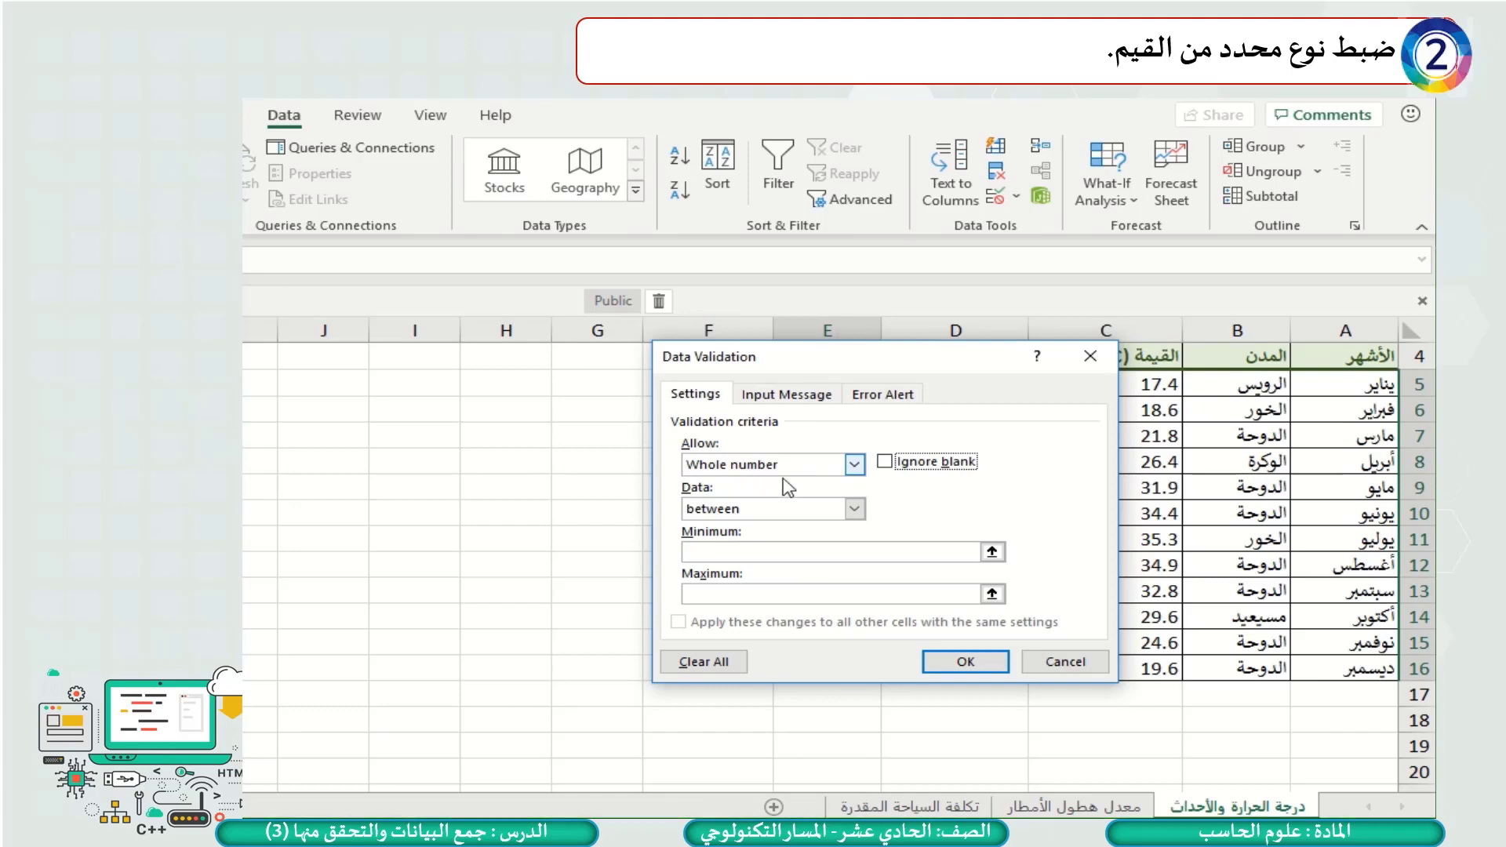
- Set the whole-number condition to greater than or equal to, with a minimum of 0
{"action": "left_click", "coordinate": [855, 509]}
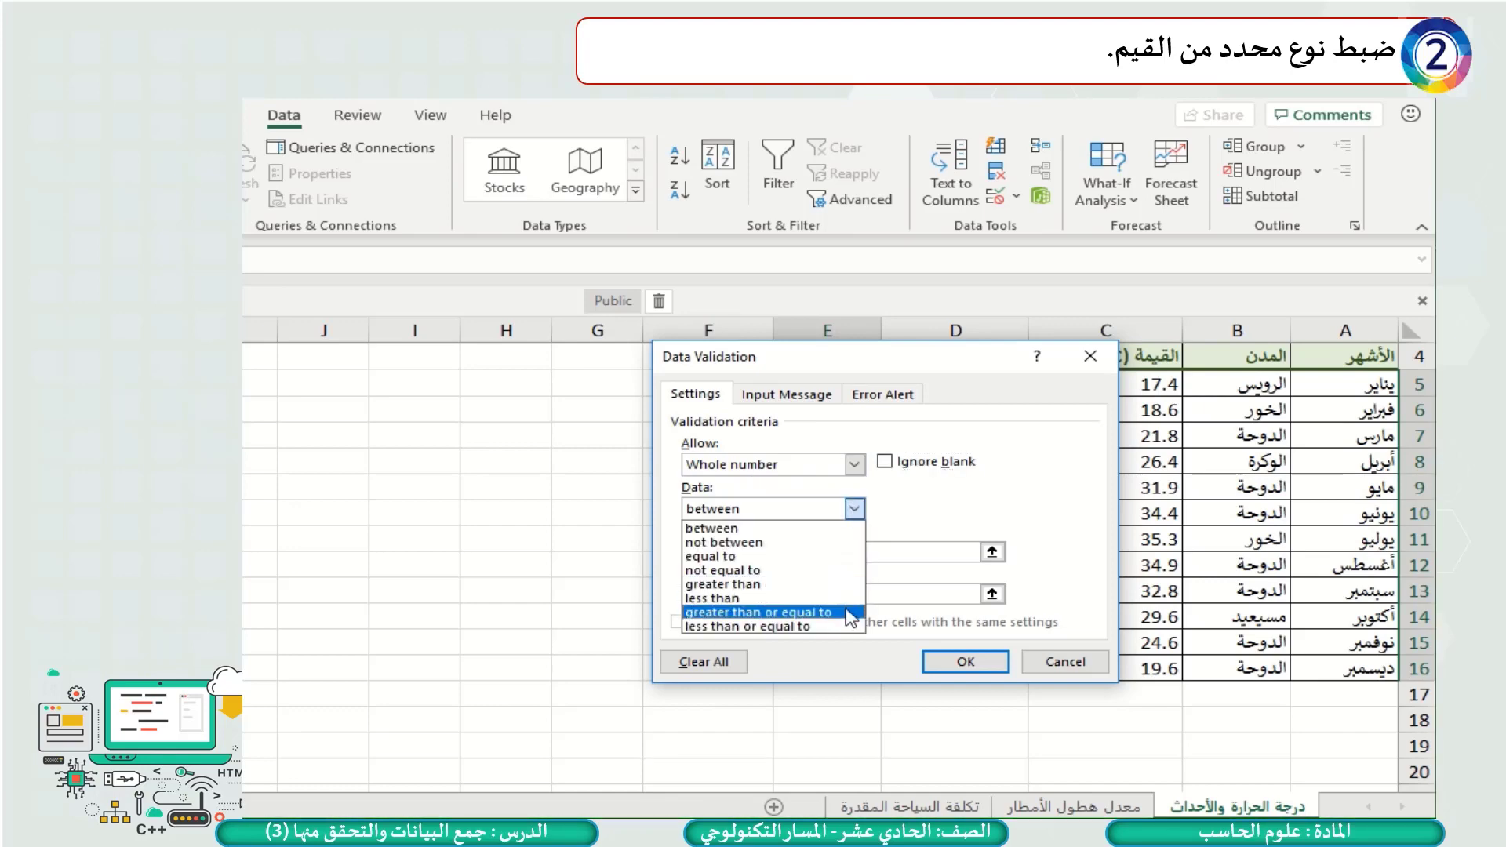
{"action": "left_click", "coordinate": [850, 619]}
{"action": "left_click", "coordinate": [723, 557]}
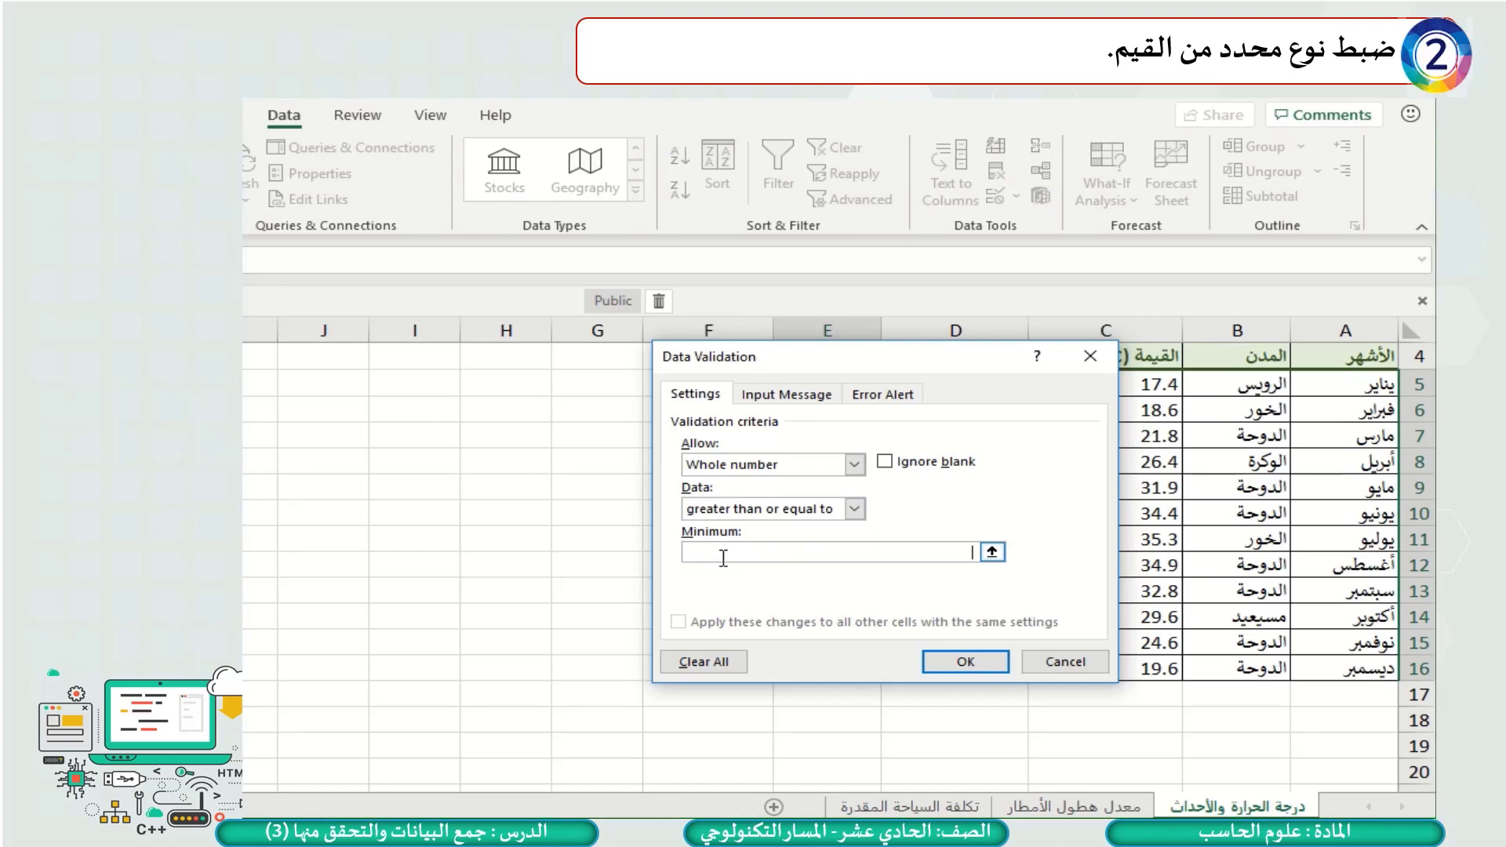
{"action": "type", "text": "0"}
- Add an input message "نطاق القيم" reading "يجب أن تكون القيمأكبر من 0" and a Stop alert "قيمة غير صحيحة" reading "يجب أن تكون القيم أكبر من 0"
{"action": "left_click", "coordinate": [784, 396]}
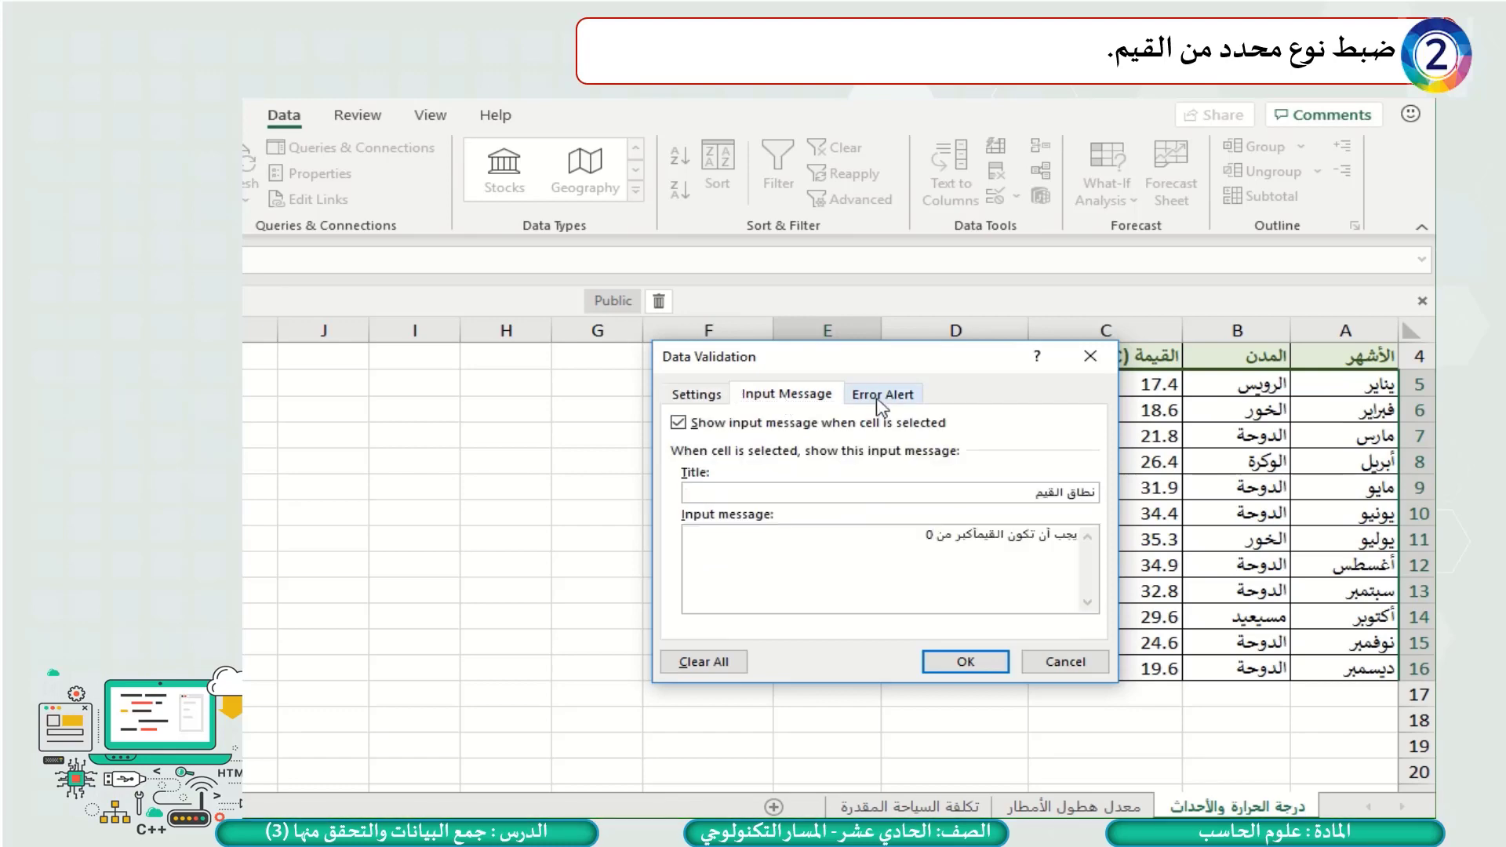
{"action": "left_click", "coordinate": [879, 397]}
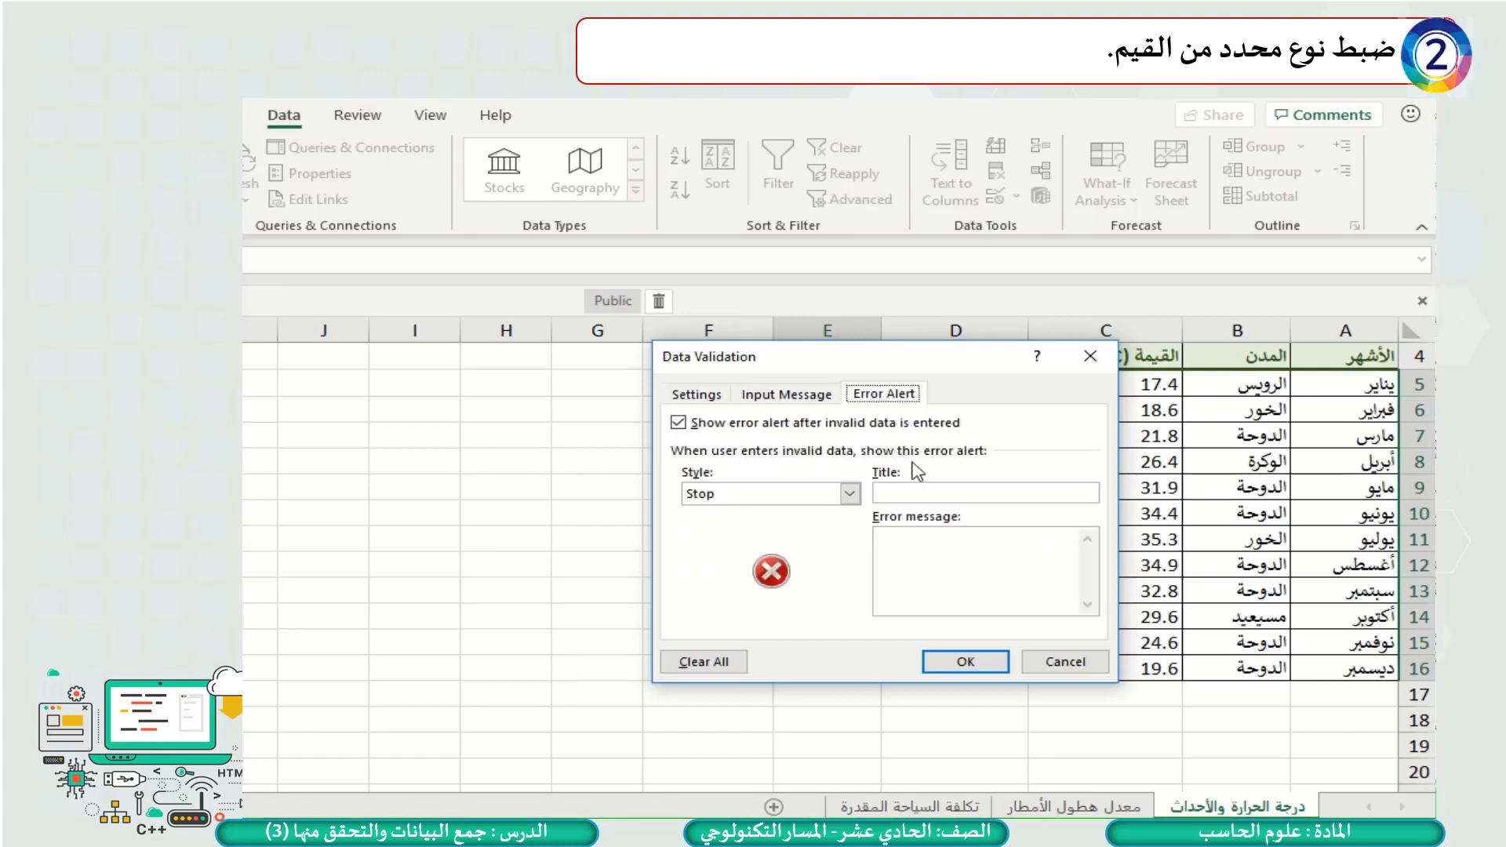
{"action": "left_click", "coordinate": [950, 663]}
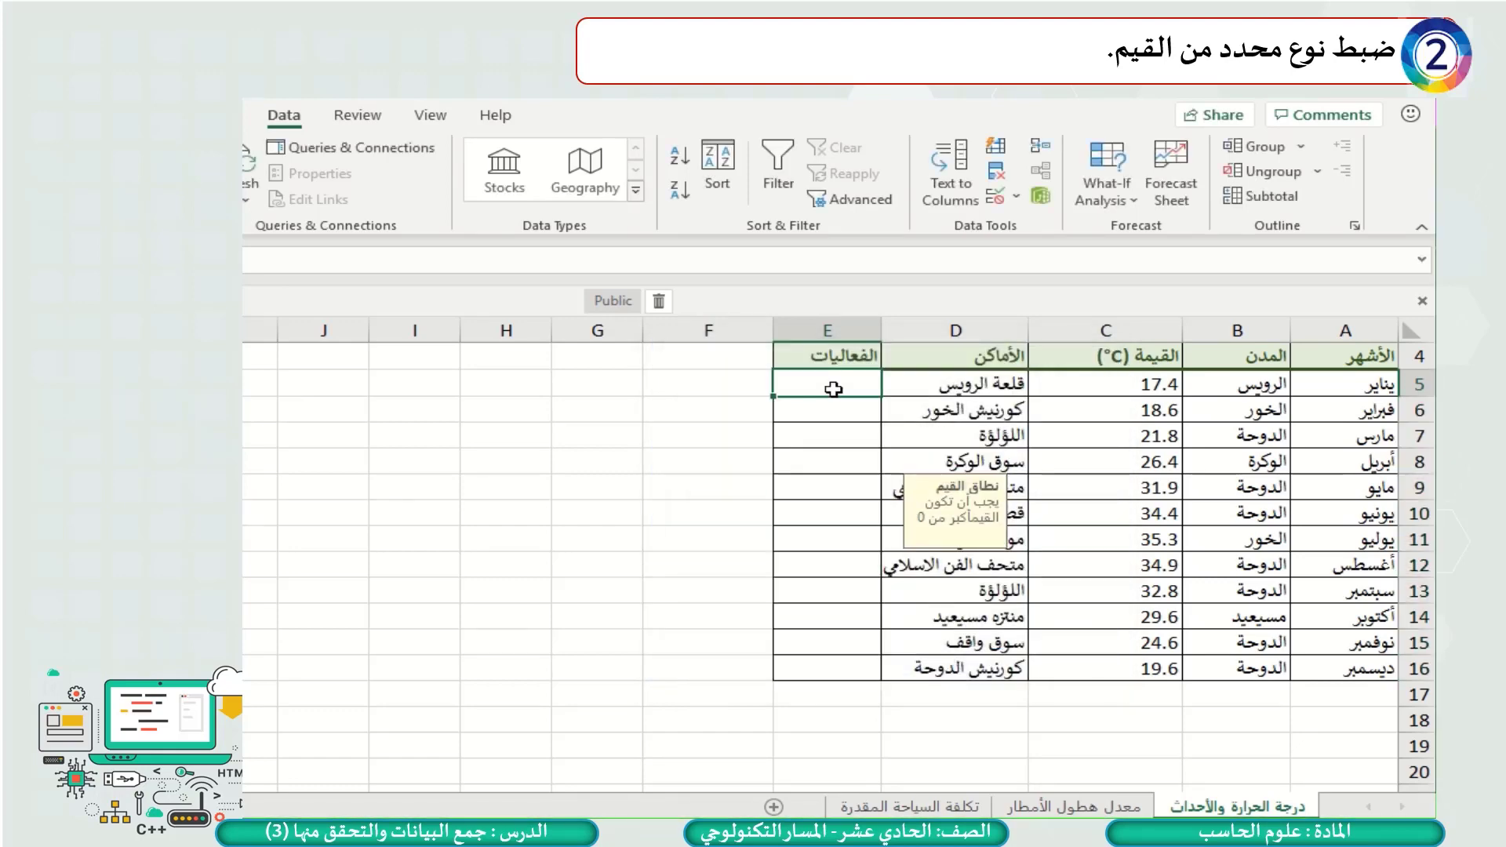
- Try to enter the invalid values -2 and 9,5 in E5, cancelling each entry
{"action": "left_click", "coordinate": [835, 386]}
{"action": "type", "text": "-2"}
{"action": "key", "text": "Return"}
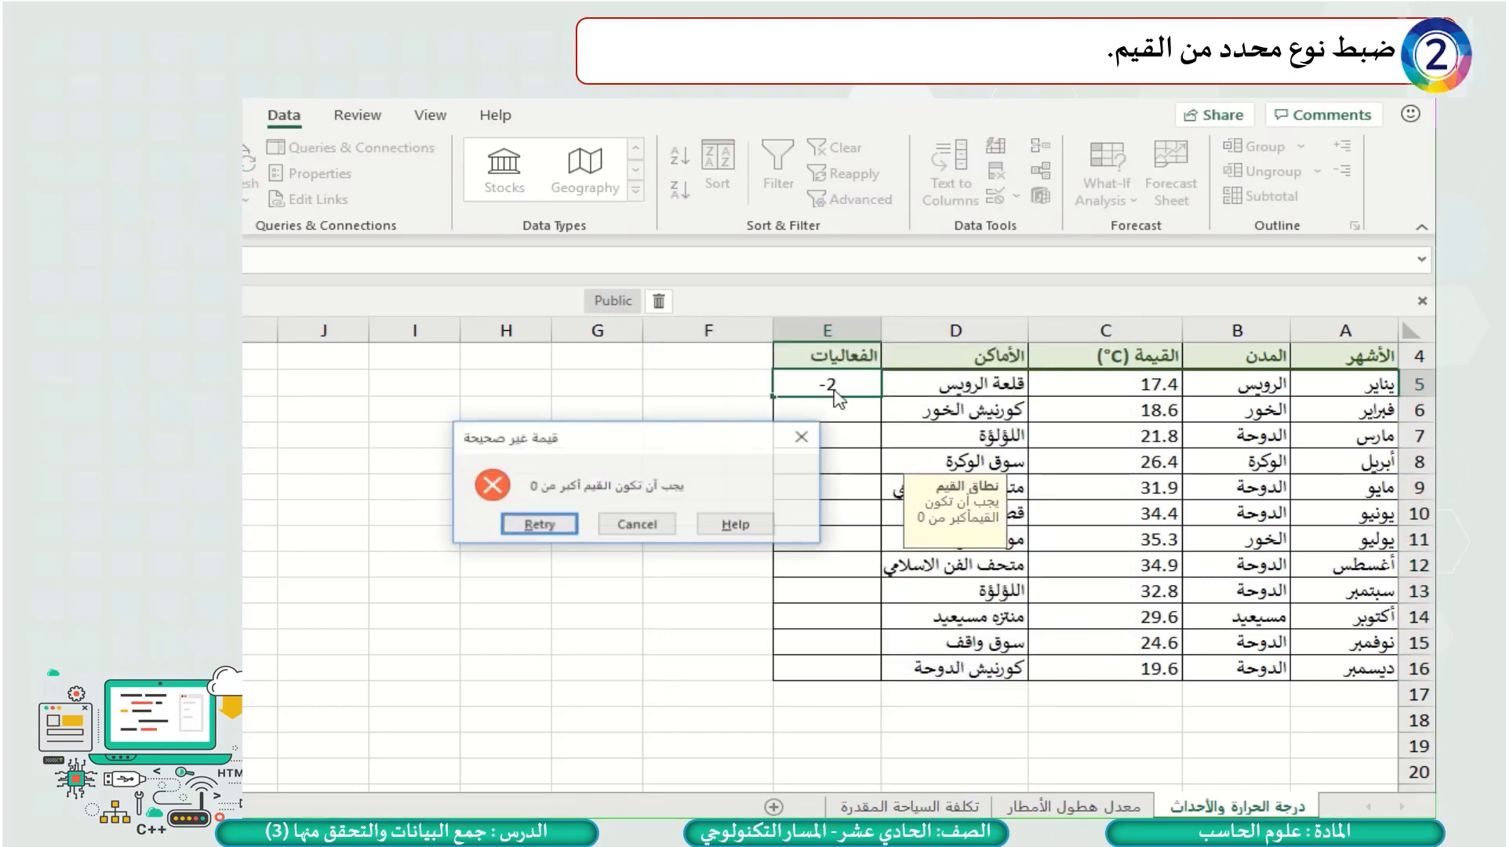
{"action": "left_click", "coordinate": [661, 524]}
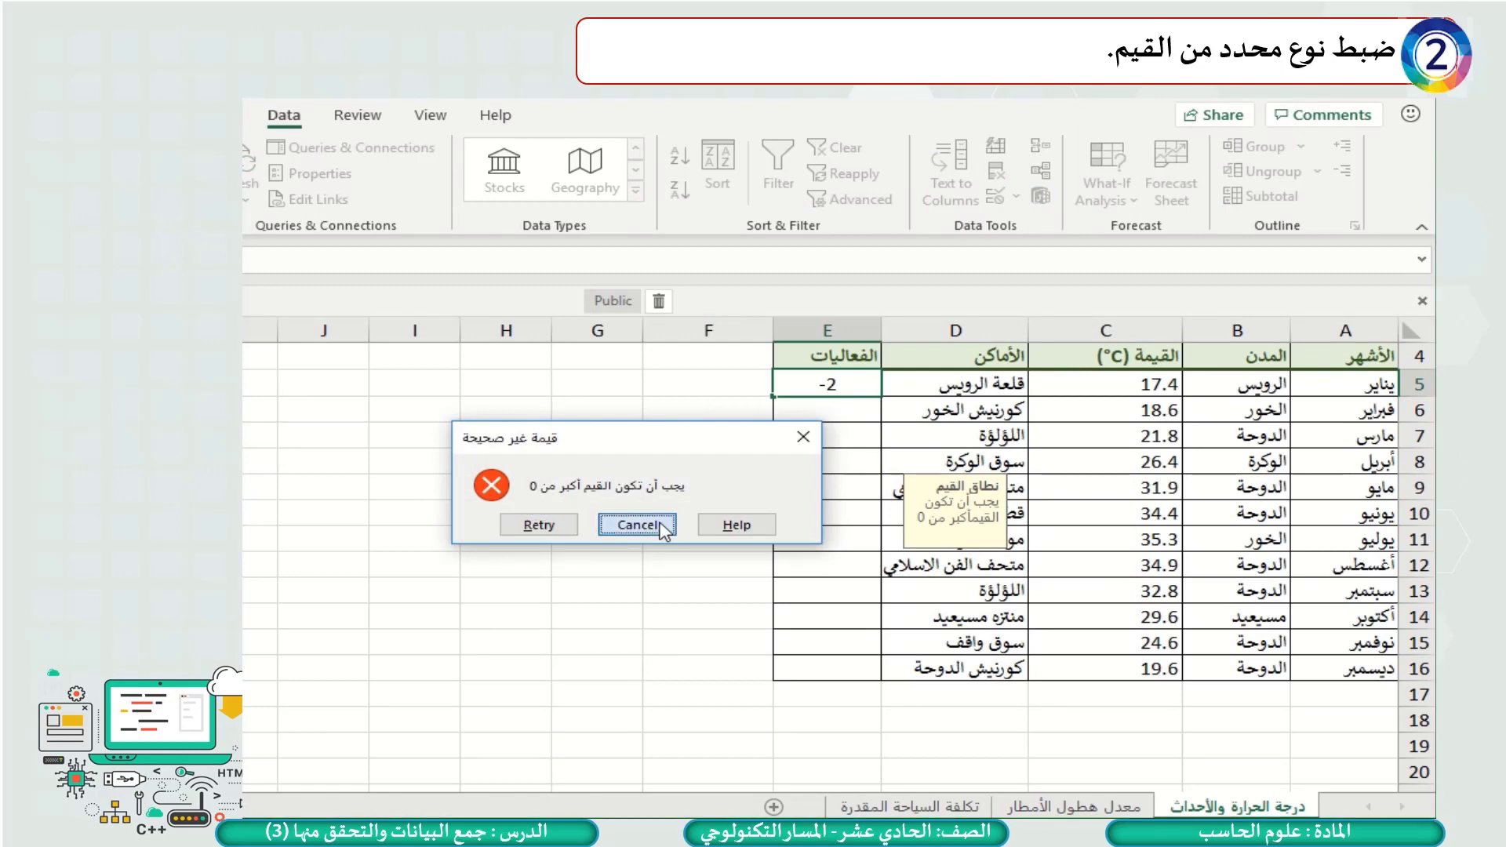
{"action": "double_click", "coordinate": [839, 389]}
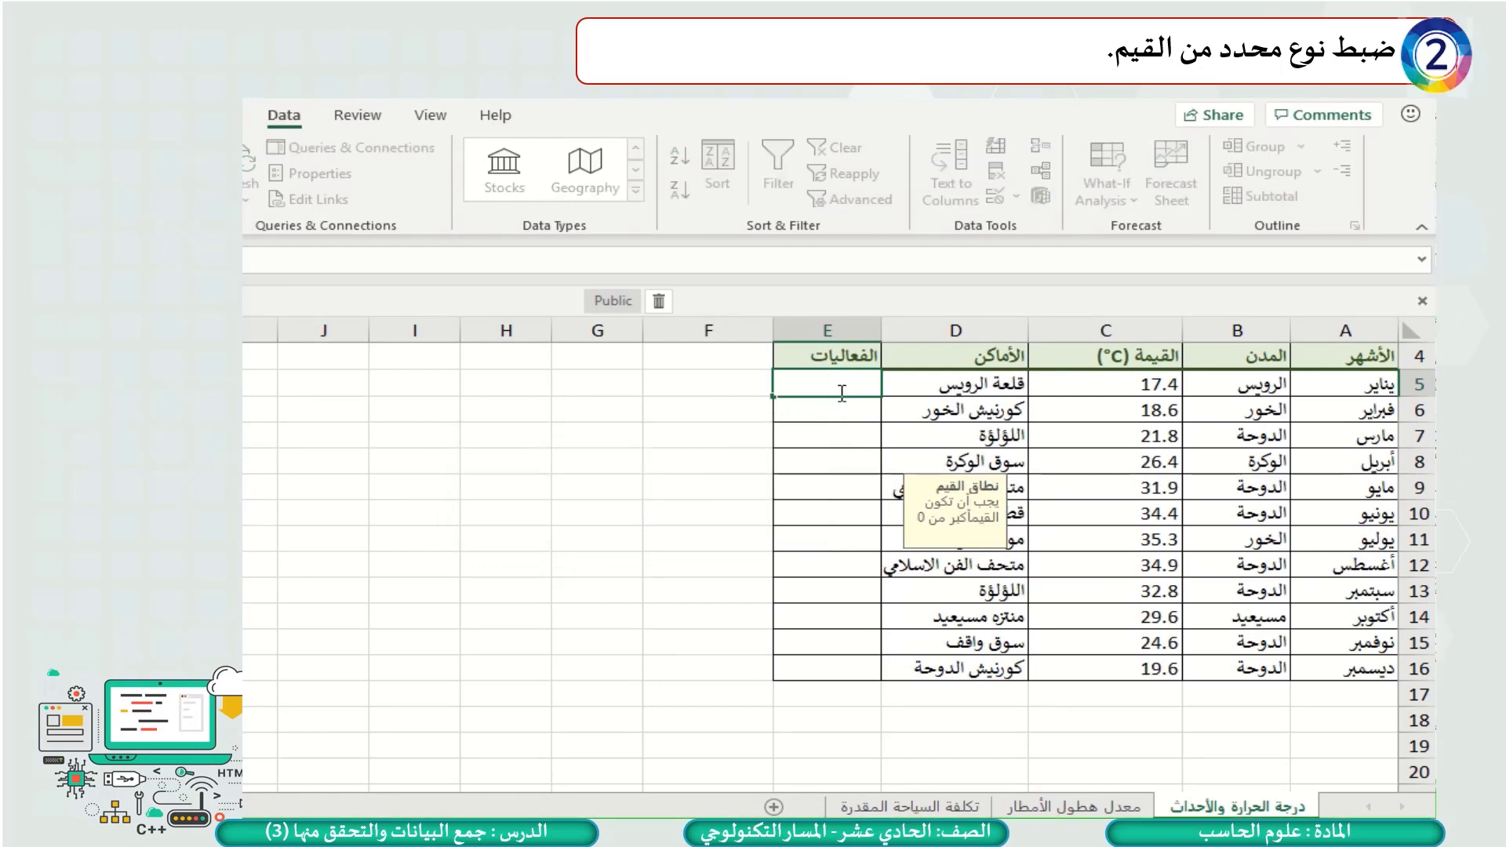
{"action": "type", "text": "9,5"}
{"action": "key", "text": "Return"}
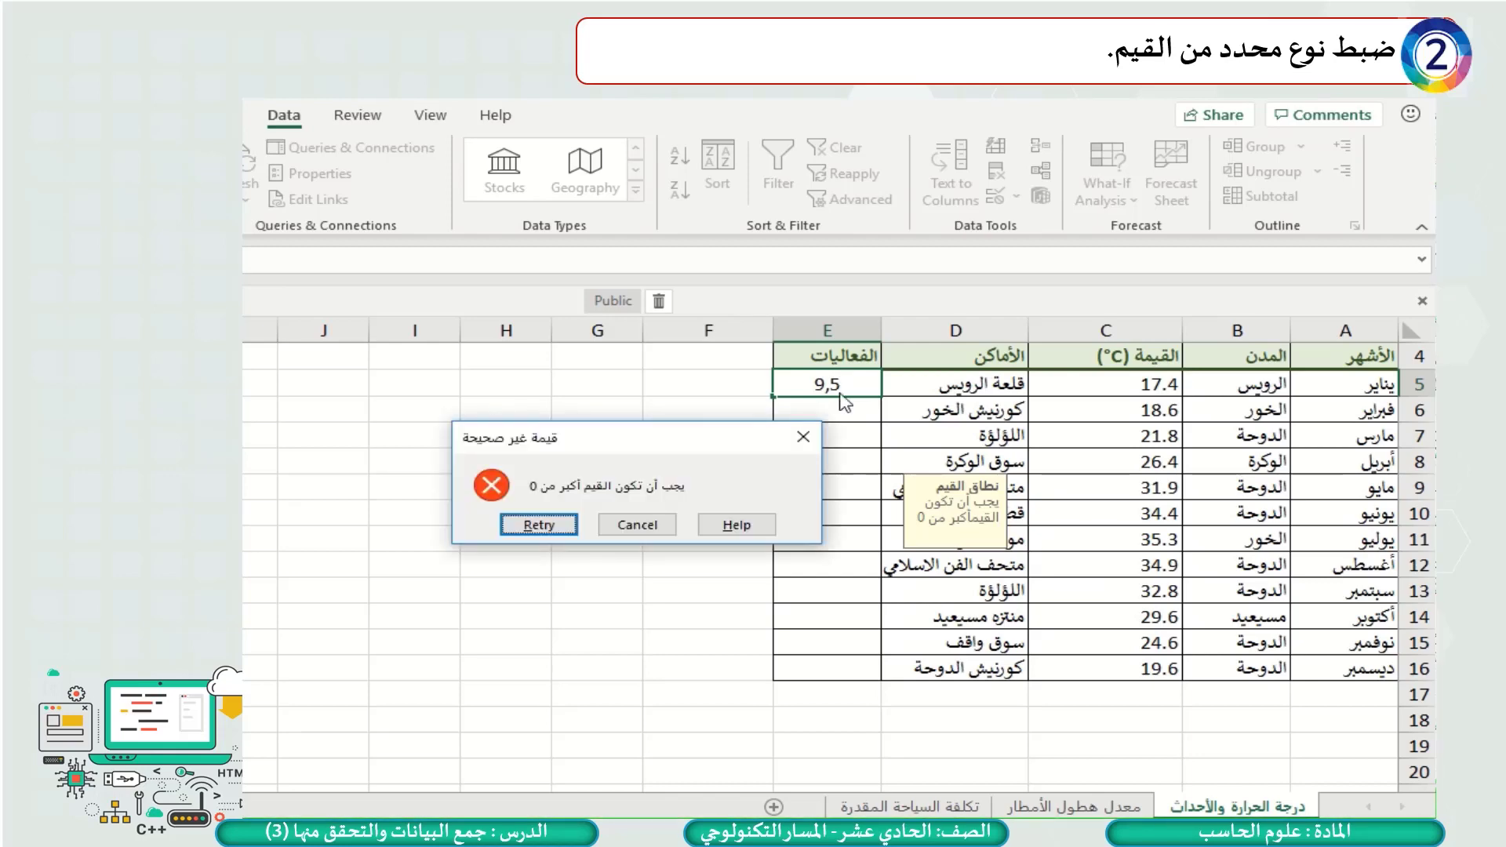
{"action": "key", "text": "Tab"}
{"action": "key", "text": "Return"}
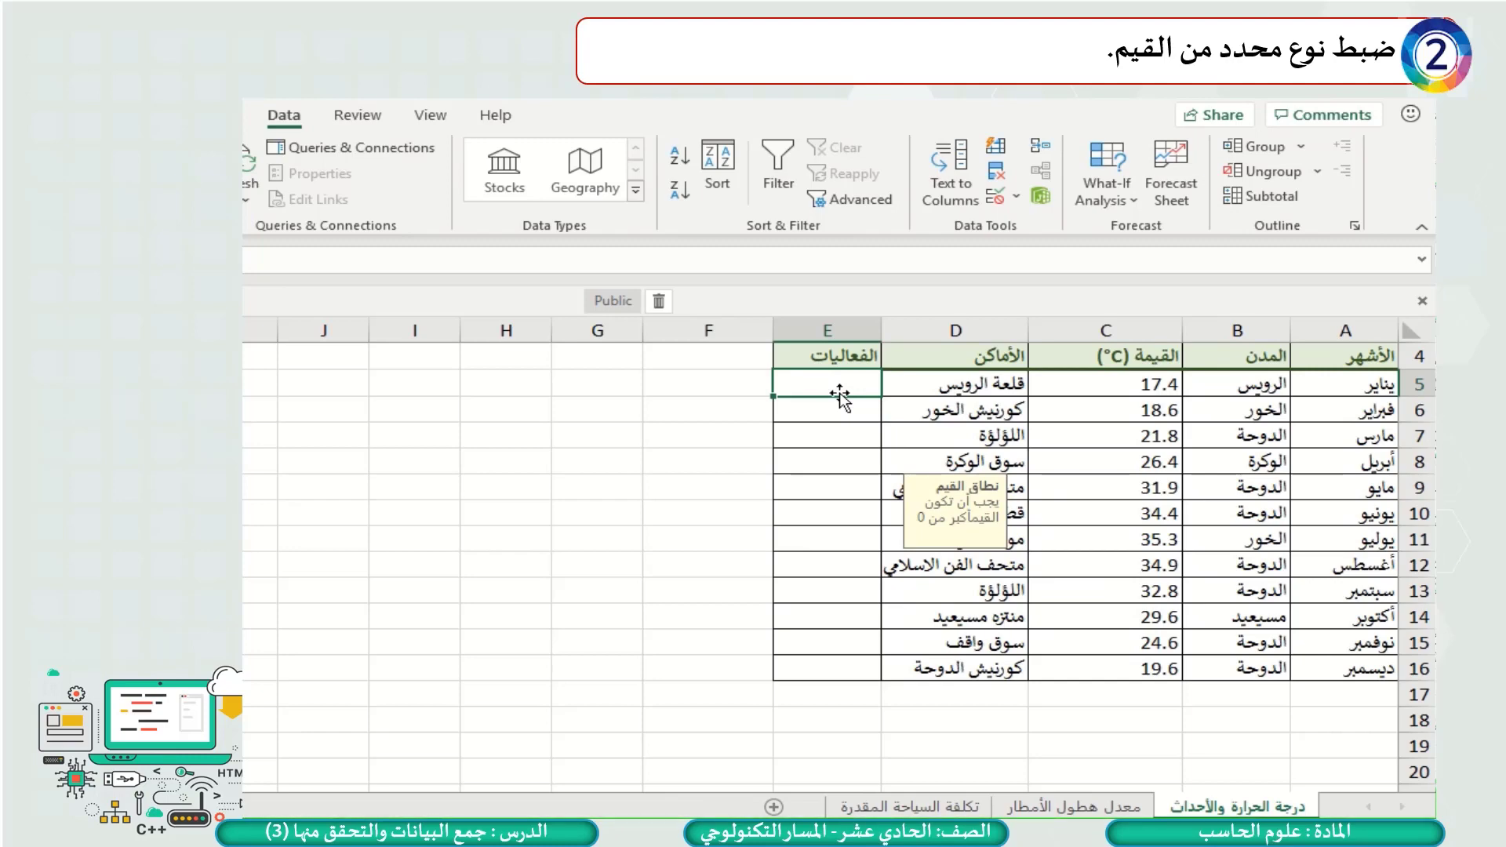
- Enter the whole number 7 in E5 and reselect that cell
{"action": "type", "text": "7"}
{"action": "key", "text": "Return"}
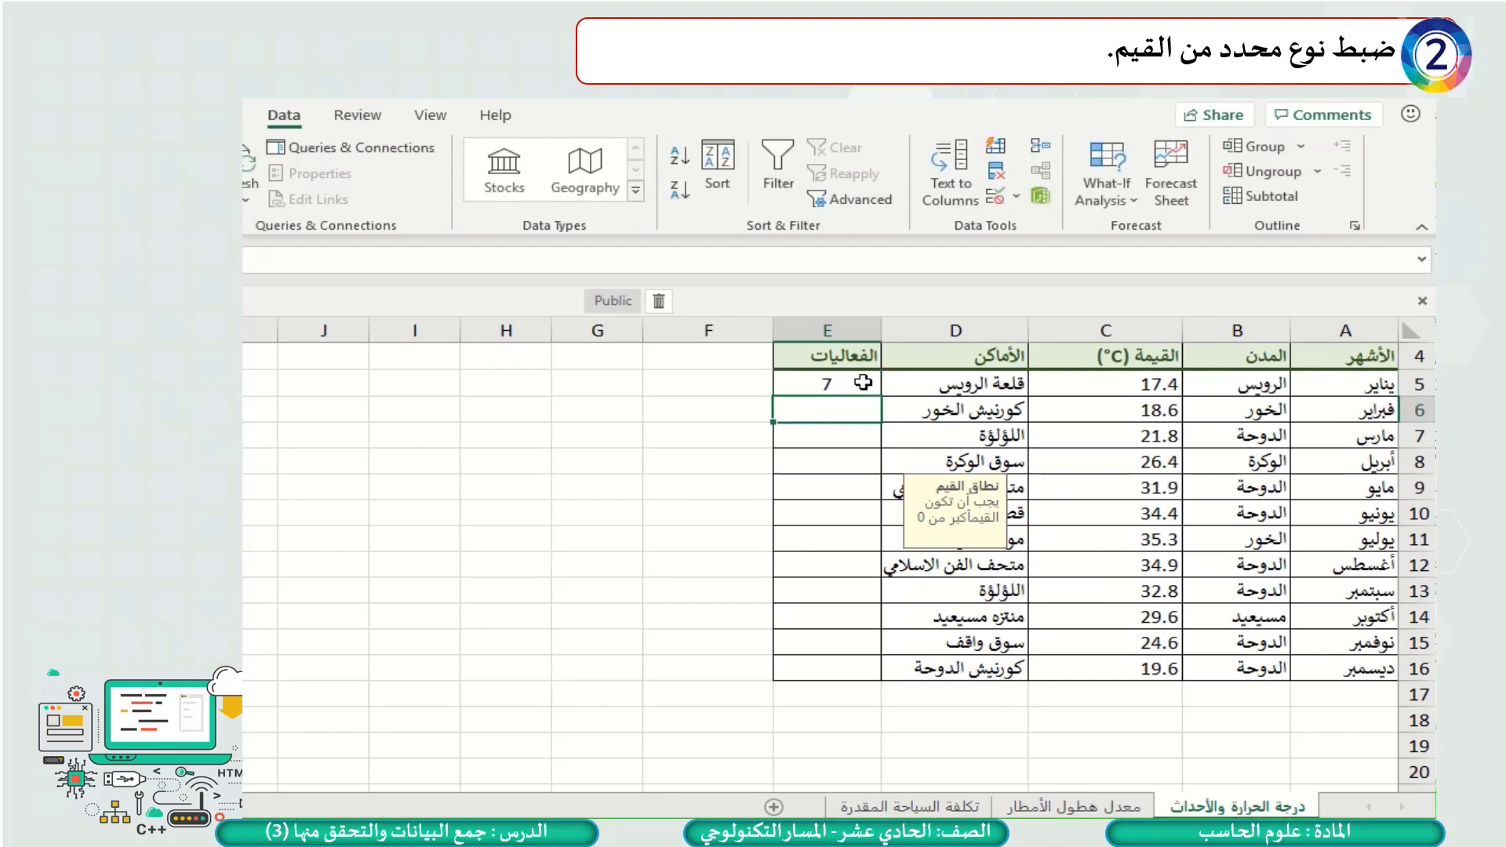
{"action": "left_click", "coordinate": [863, 382]}
{"action": "scroll", "coordinate": [840, 388], "scroll_direction": "up", "scroll_amount": 1}
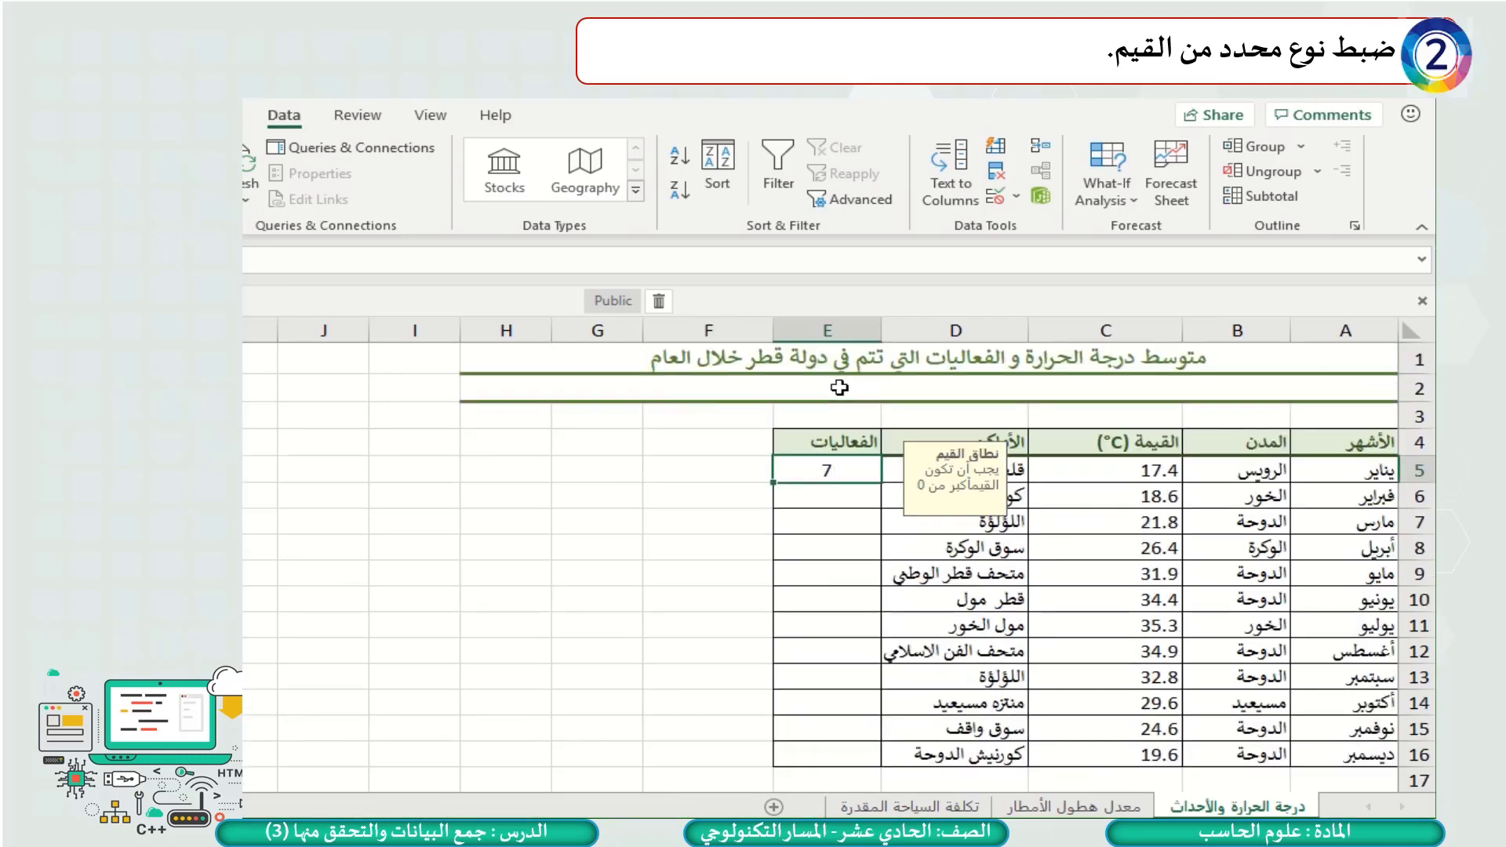